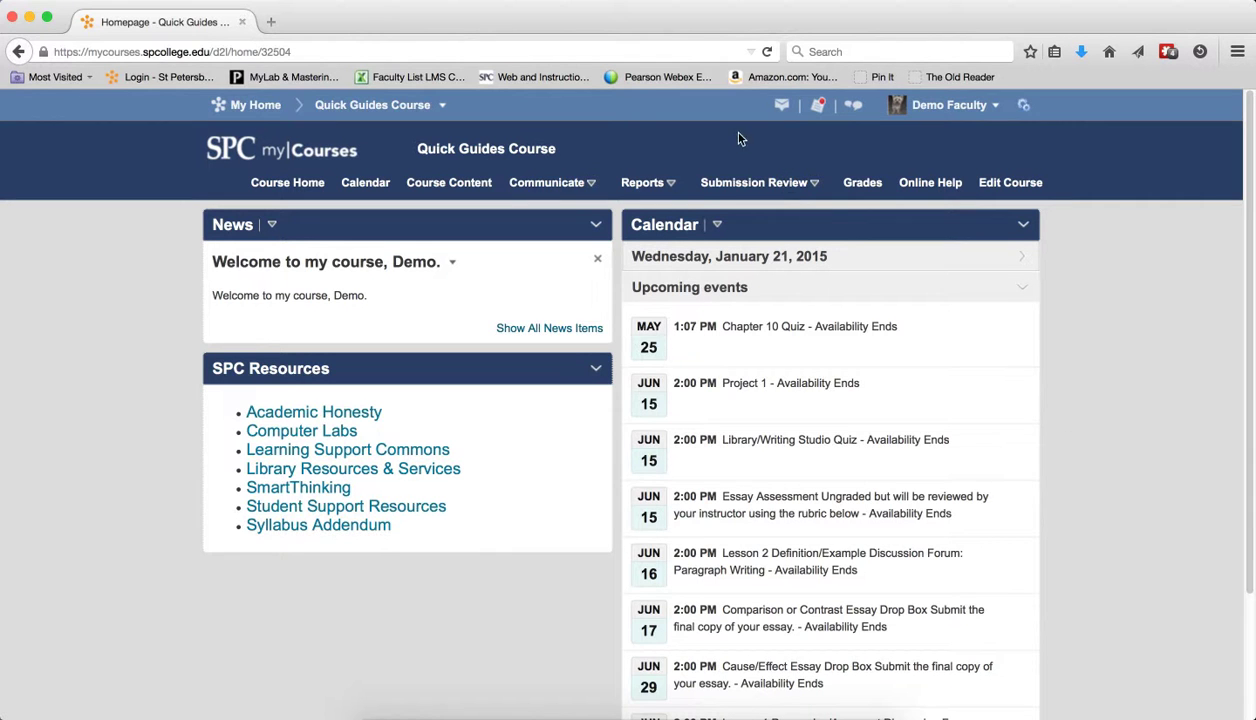
From Submission Review > Quizzes, open the Grade page for Quiz 1.
{"action": "left_click", "coordinate": [785, 184]}
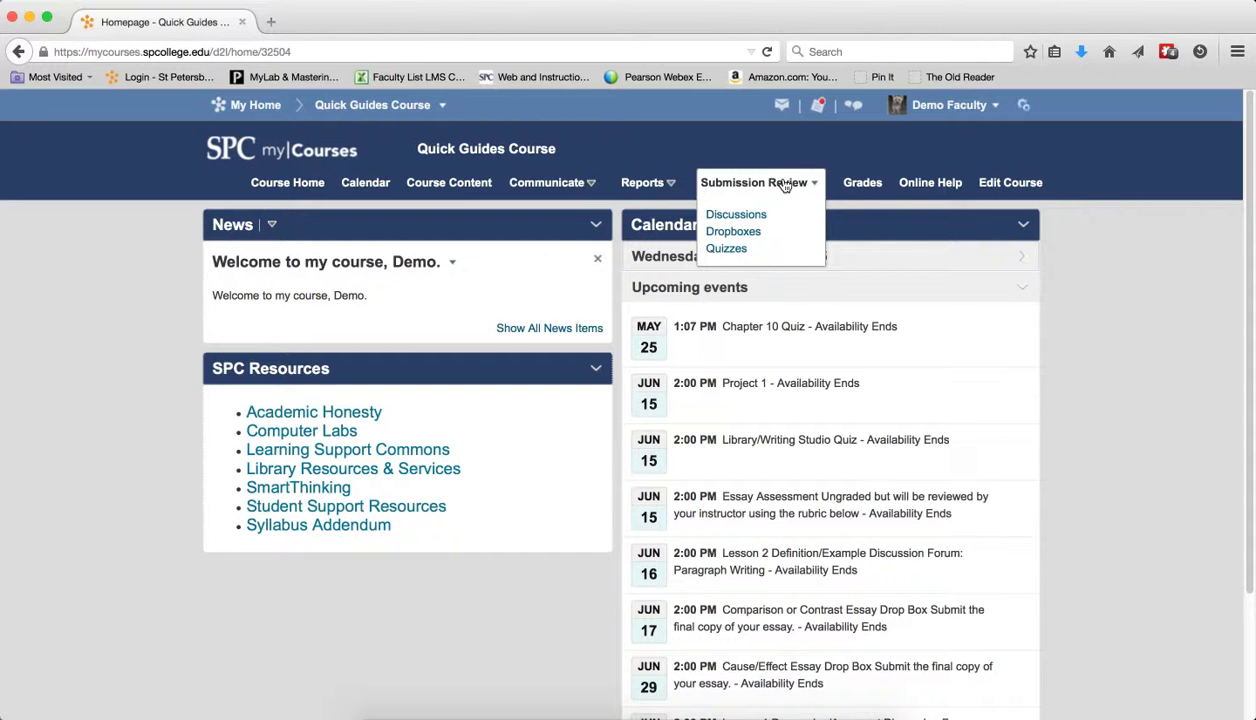
{"action": "left_click", "coordinate": [724, 249]}
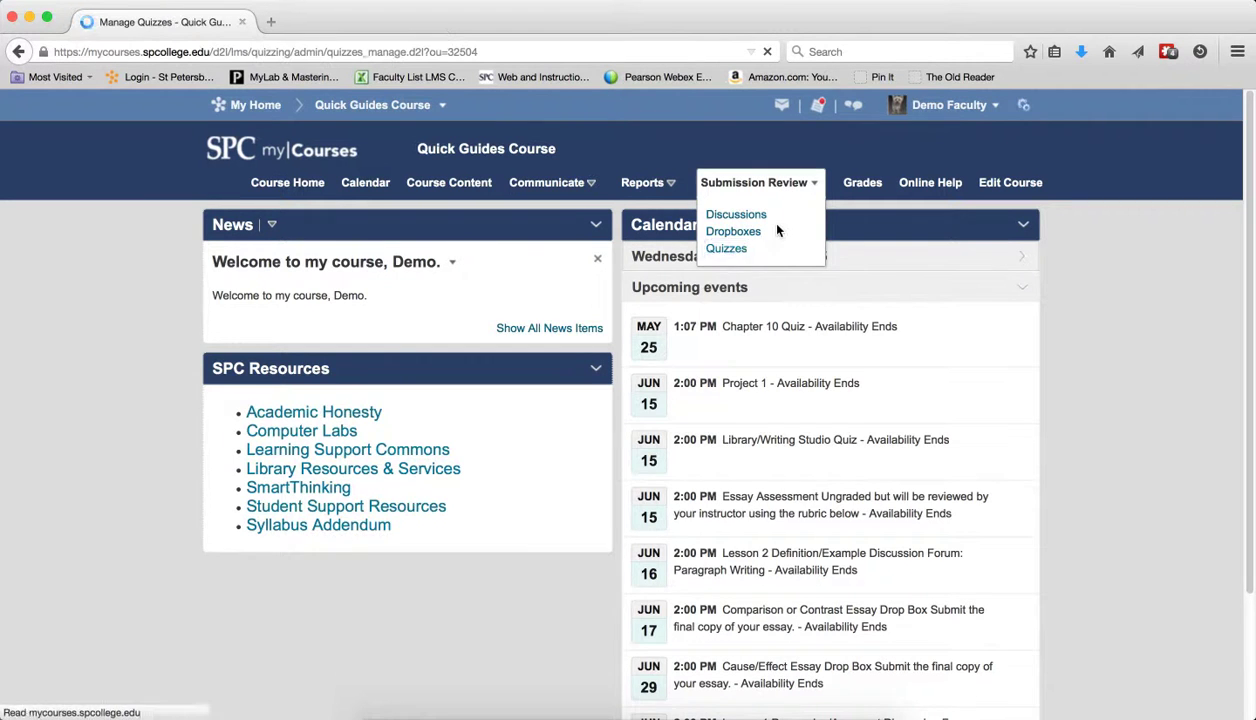
{"action": "left_click", "coordinate": [286, 372]}
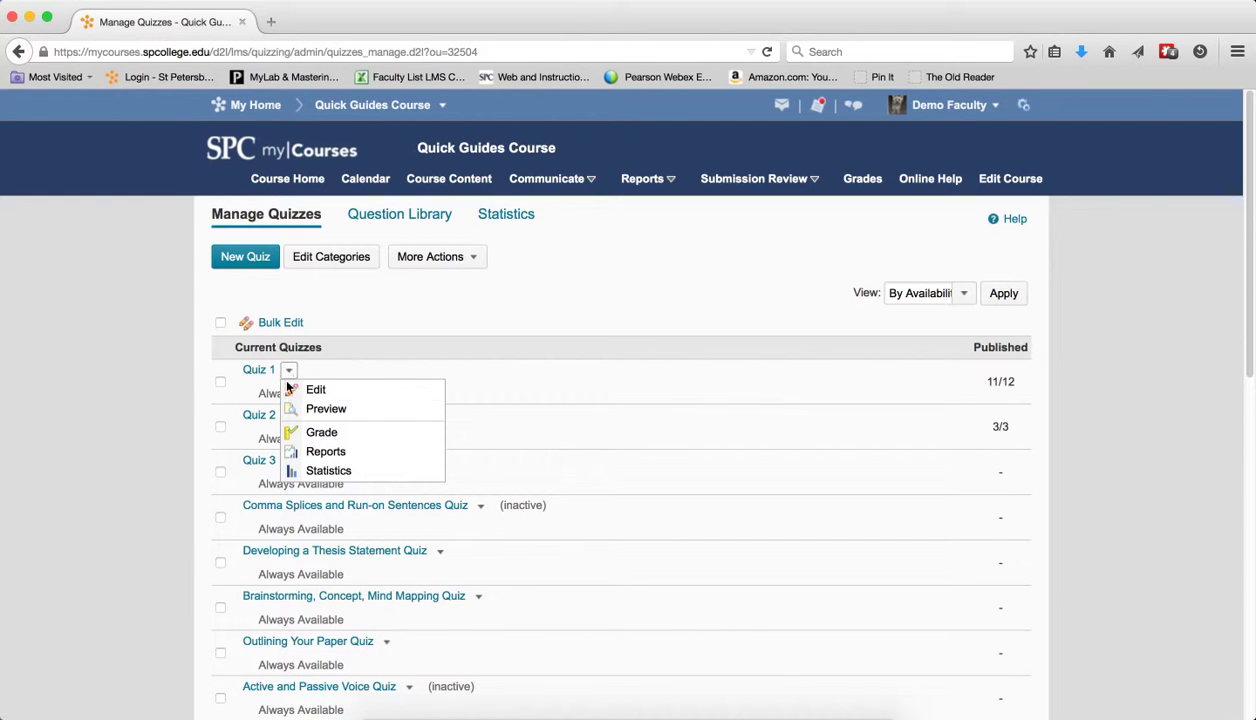
{"action": "left_click", "coordinate": [322, 434]}
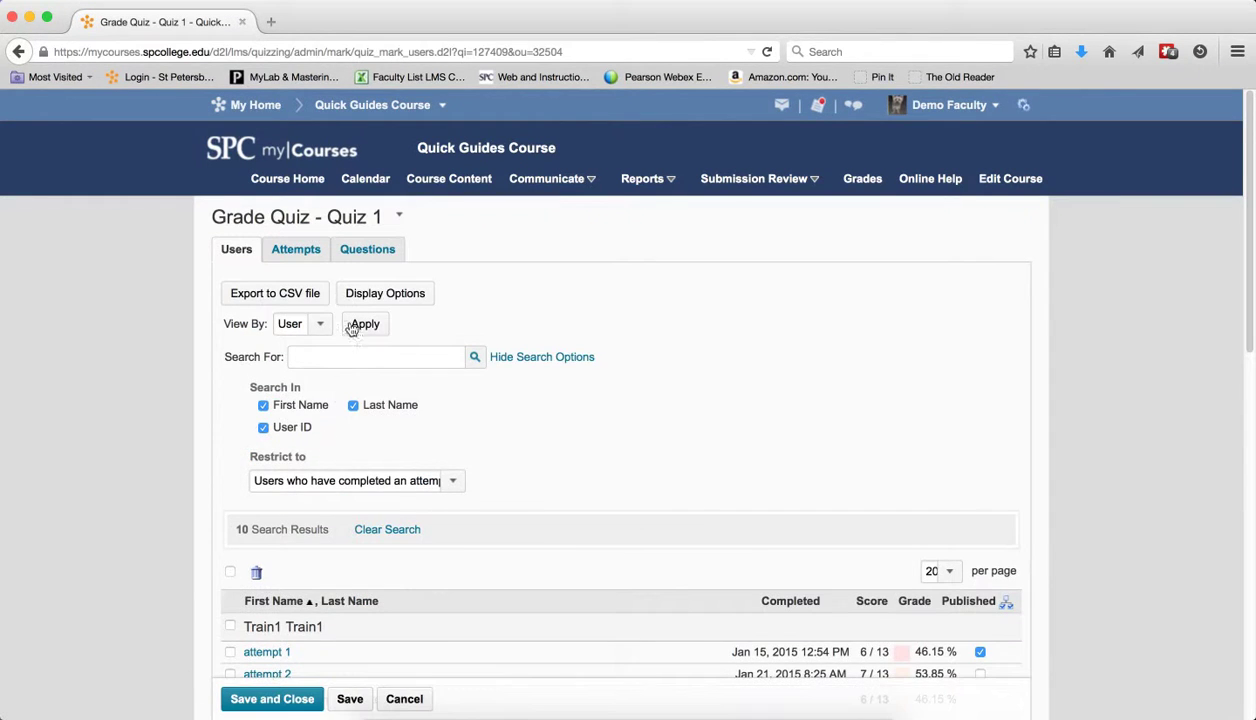
On the Attempts tab, search for a trial student's username, review the results, then clear the search.
{"action": "left_click", "coordinate": [309, 254]}
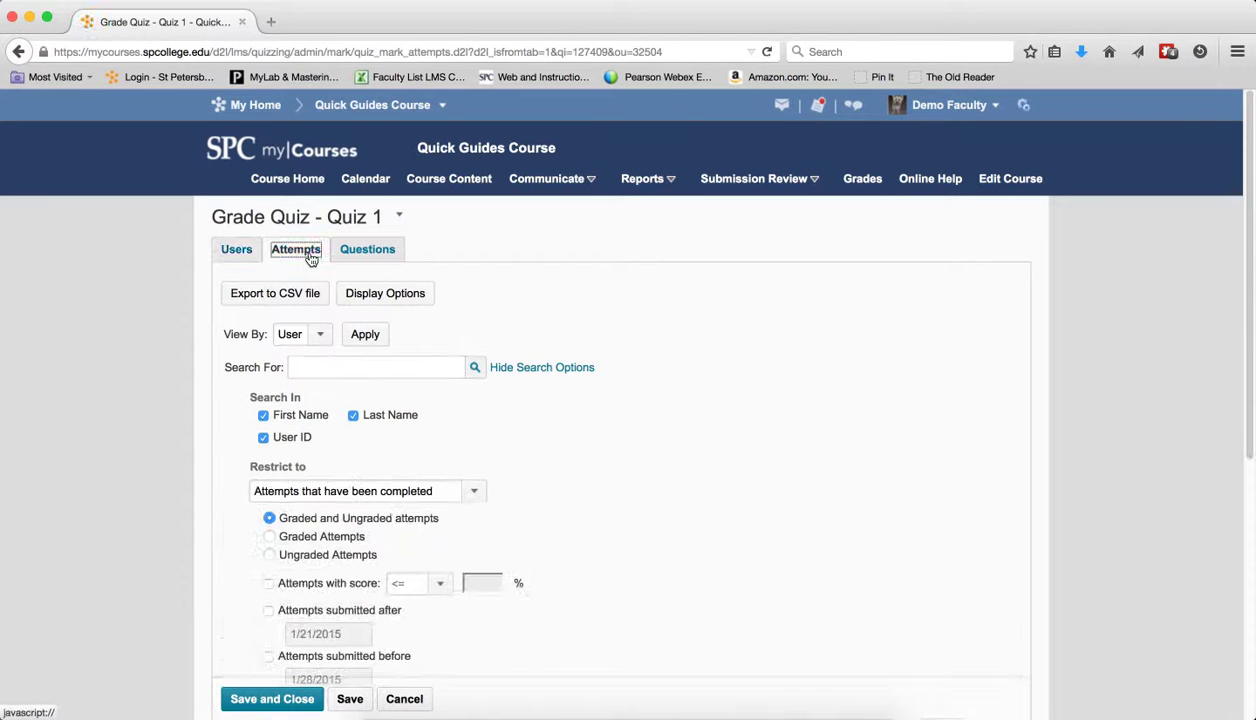
{"action": "scroll", "coordinate": [726, 400], "scroll_direction": "down", "scroll_amount": 2}
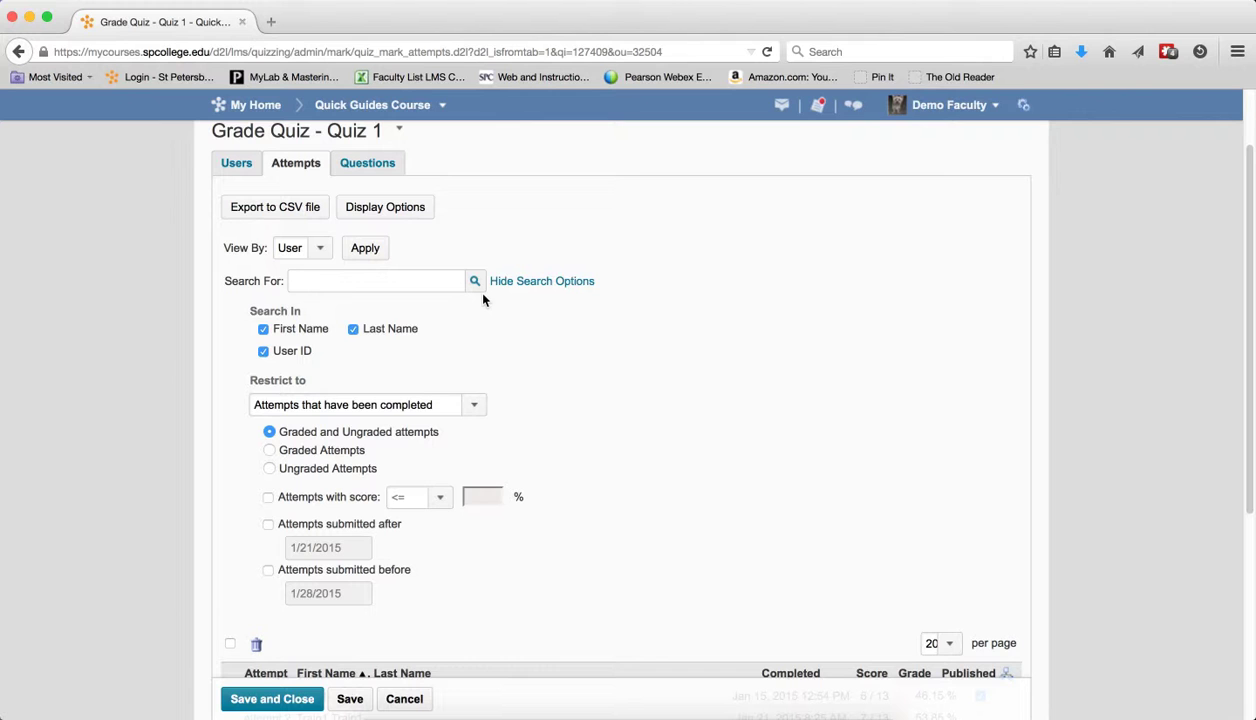
{"action": "type", "text": "train12"}
{"action": "left_click", "coordinate": [475, 285]}
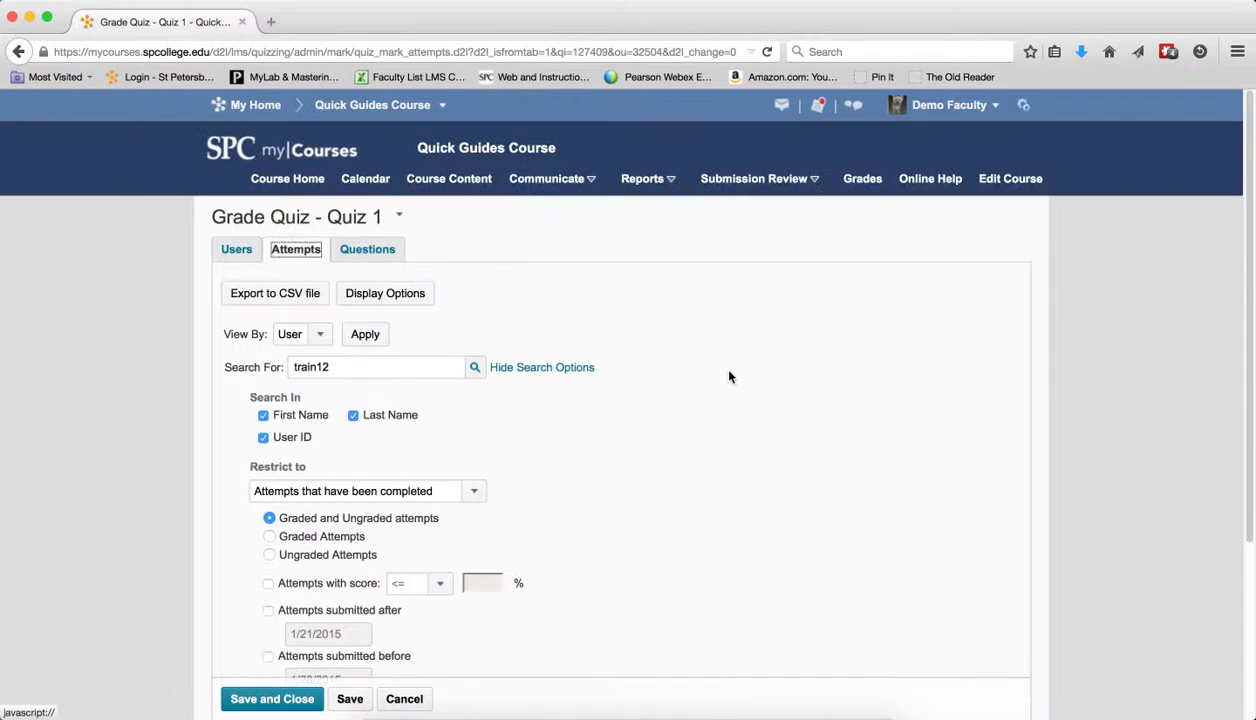
{"action": "scroll", "coordinate": [727, 375], "scroll_direction": "down", "scroll_amount": 4}
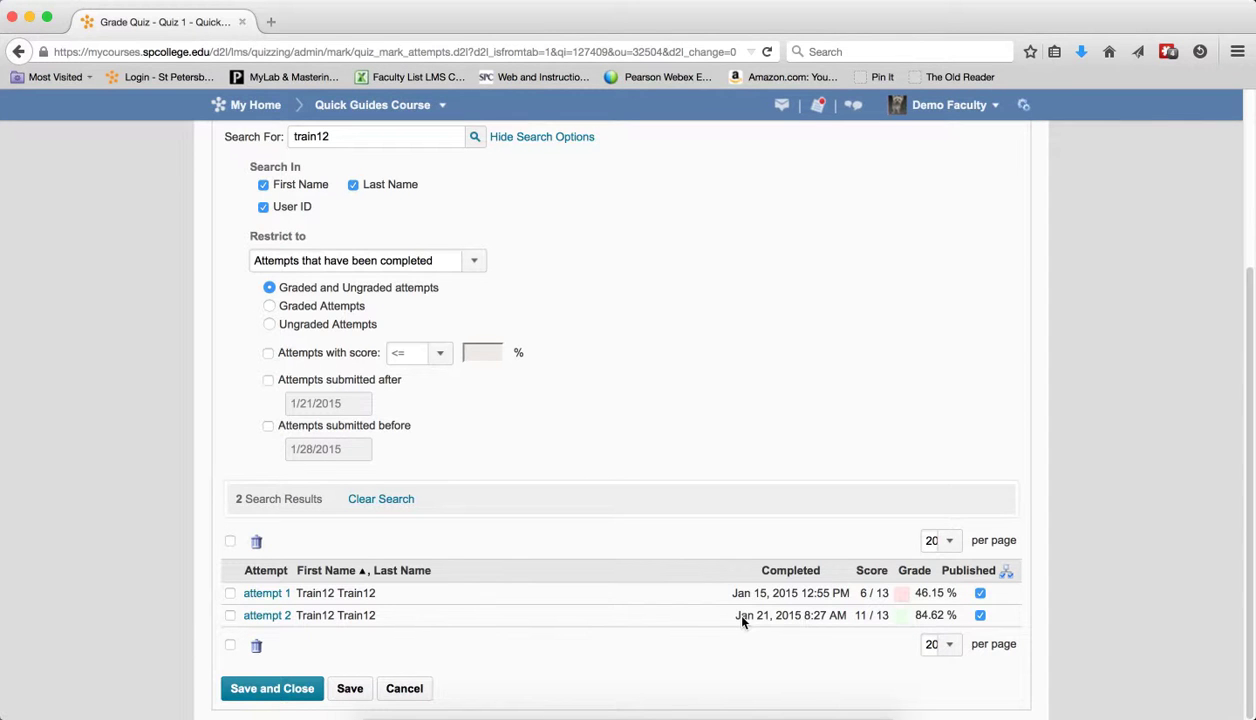
{"action": "left_click", "coordinate": [388, 501]}
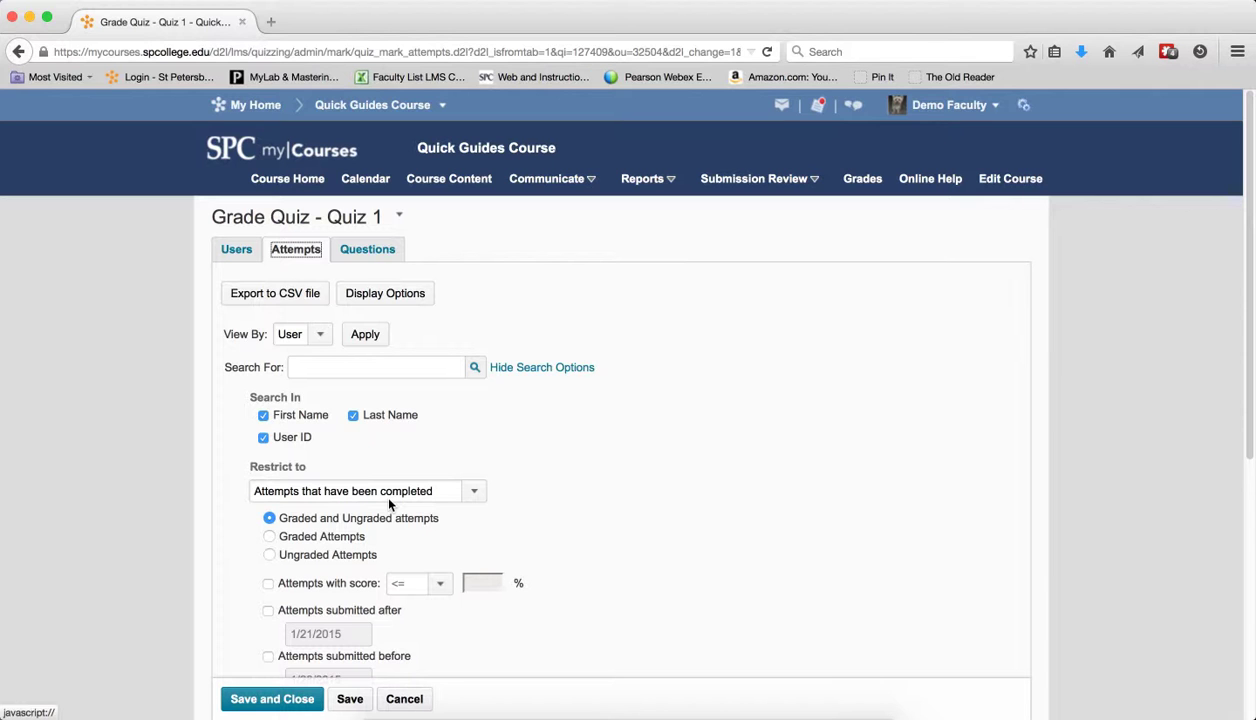
{"action": "left_click", "coordinate": [467, 490]}
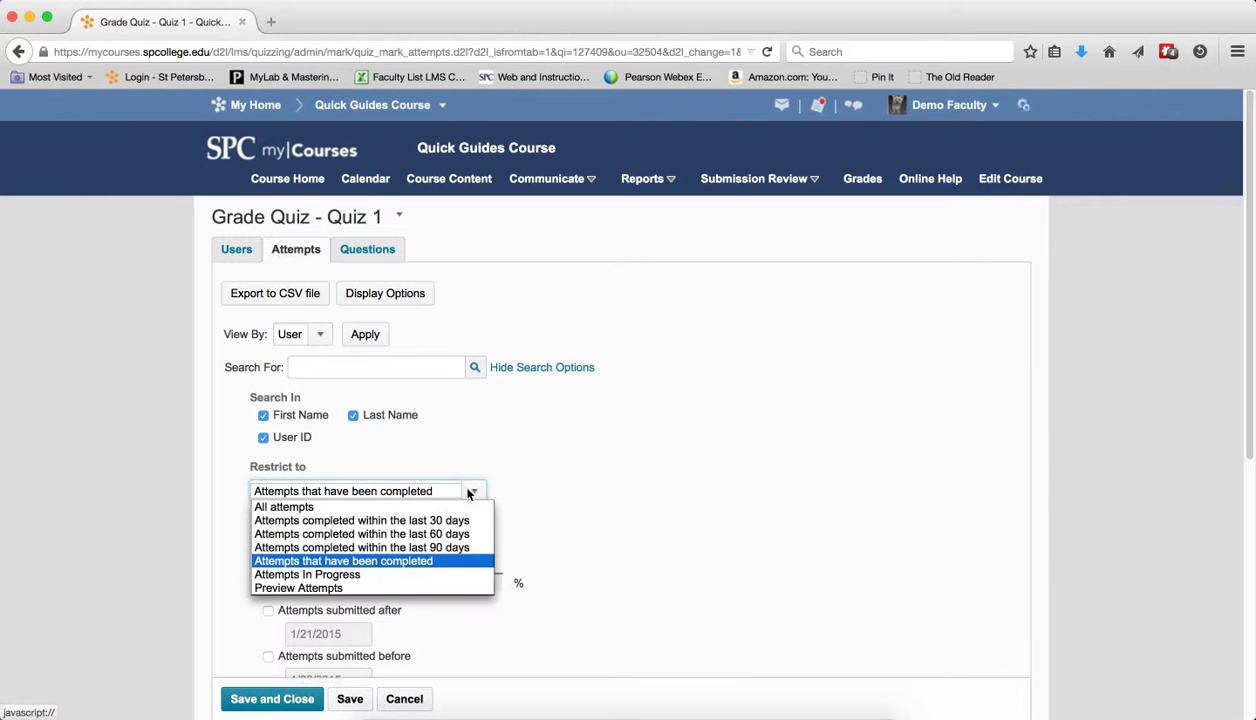
{"action": "left_click", "coordinate": [446, 509]}
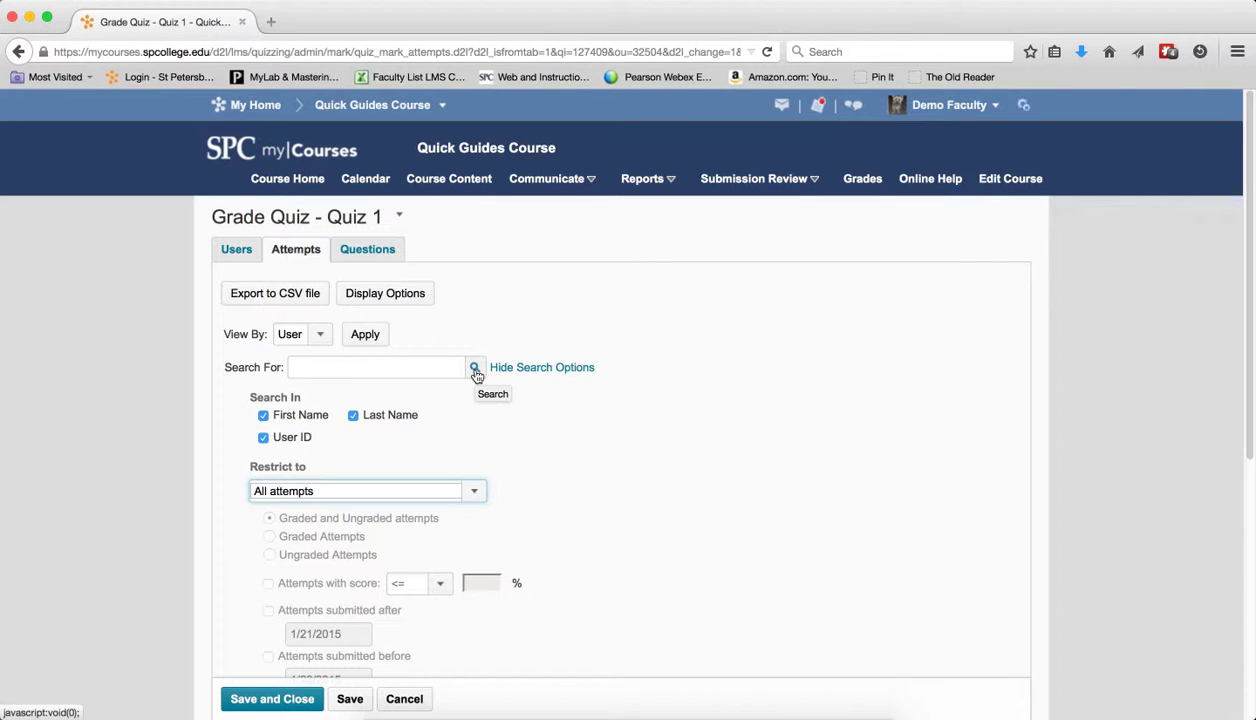
{"action": "left_click", "coordinate": [476, 370]}
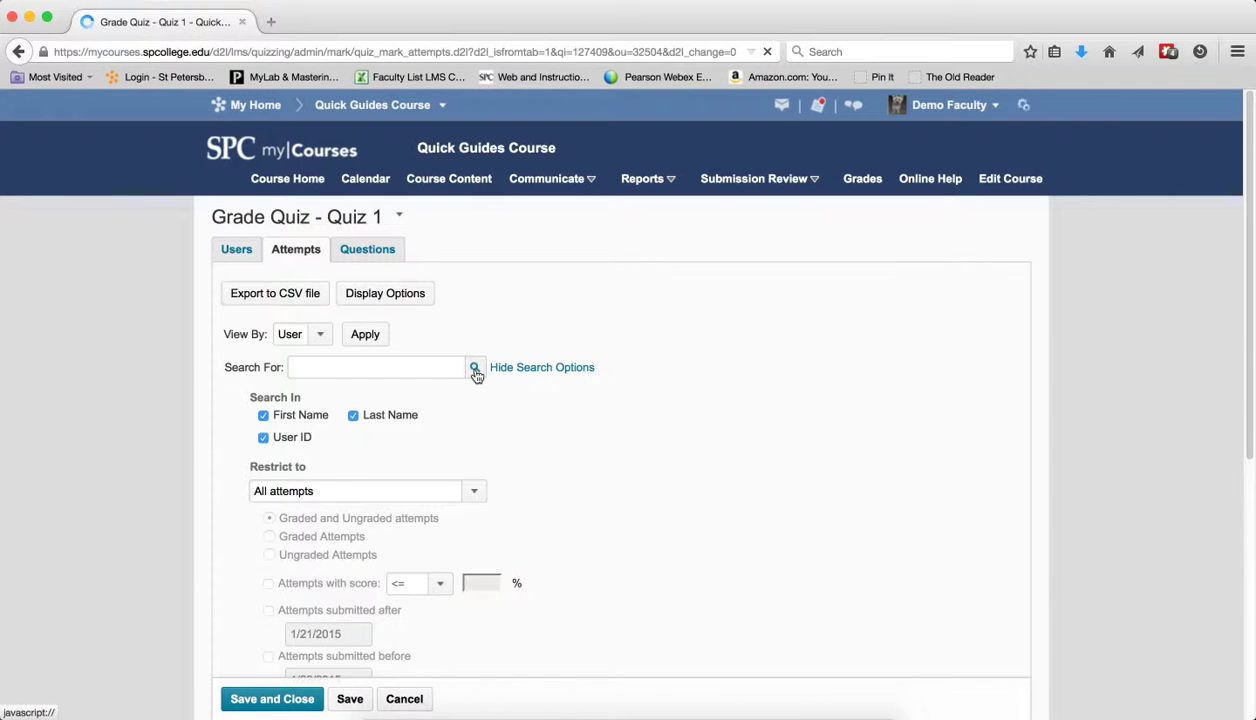
{"action": "scroll", "coordinate": [720, 436], "scroll_direction": "down", "scroll_amount": 5}
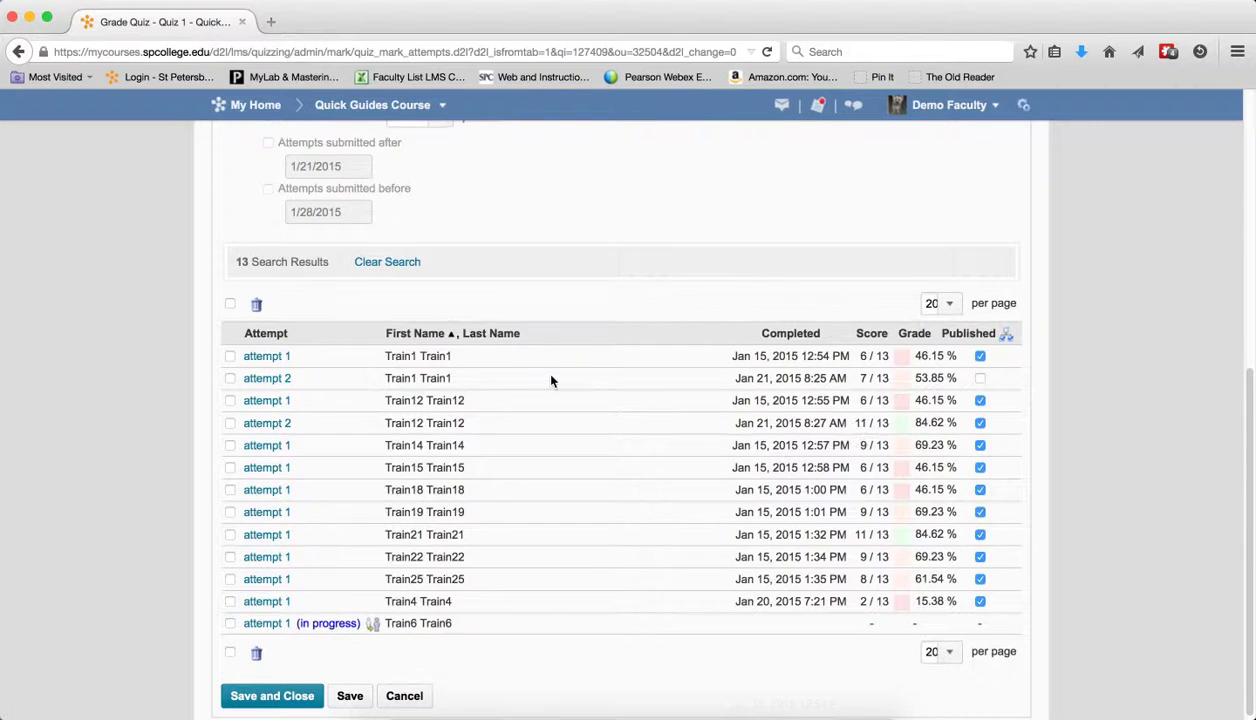
{"action": "scroll", "coordinate": [551, 380], "scroll_direction": "up", "scroll_amount": 4}
{"action": "left_click", "coordinate": [368, 614]}
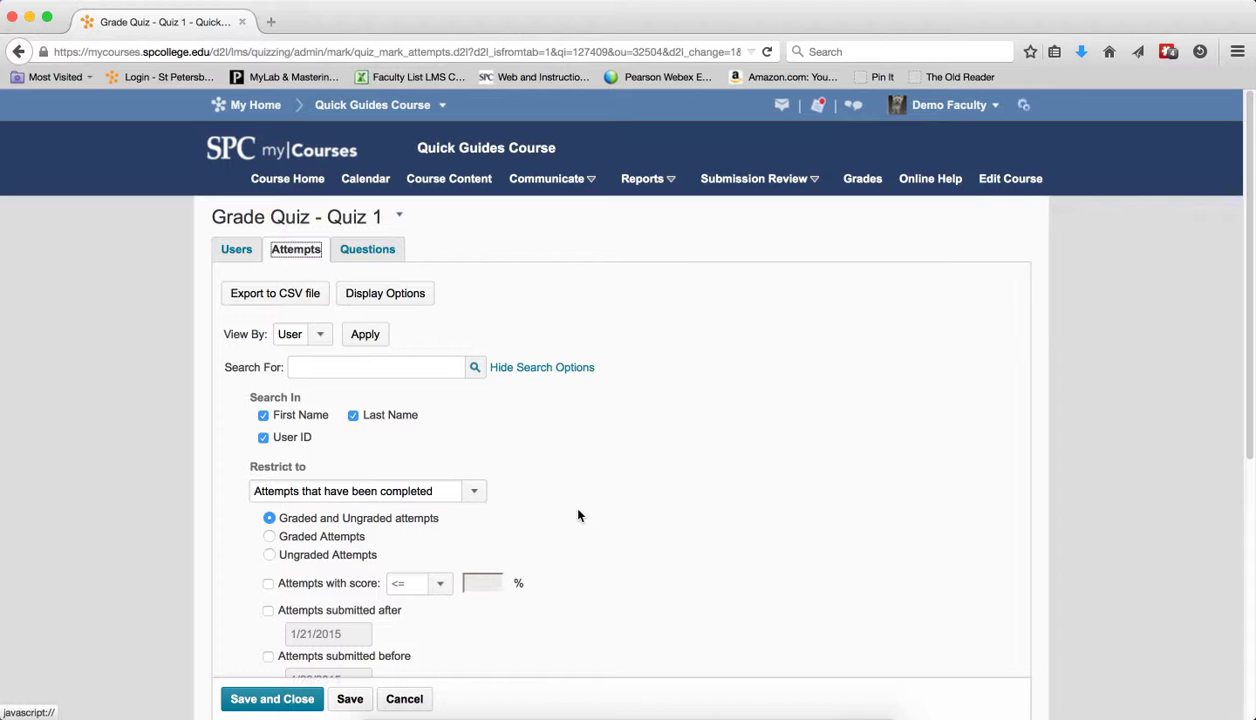
{"action": "left_click", "coordinate": [472, 490]}
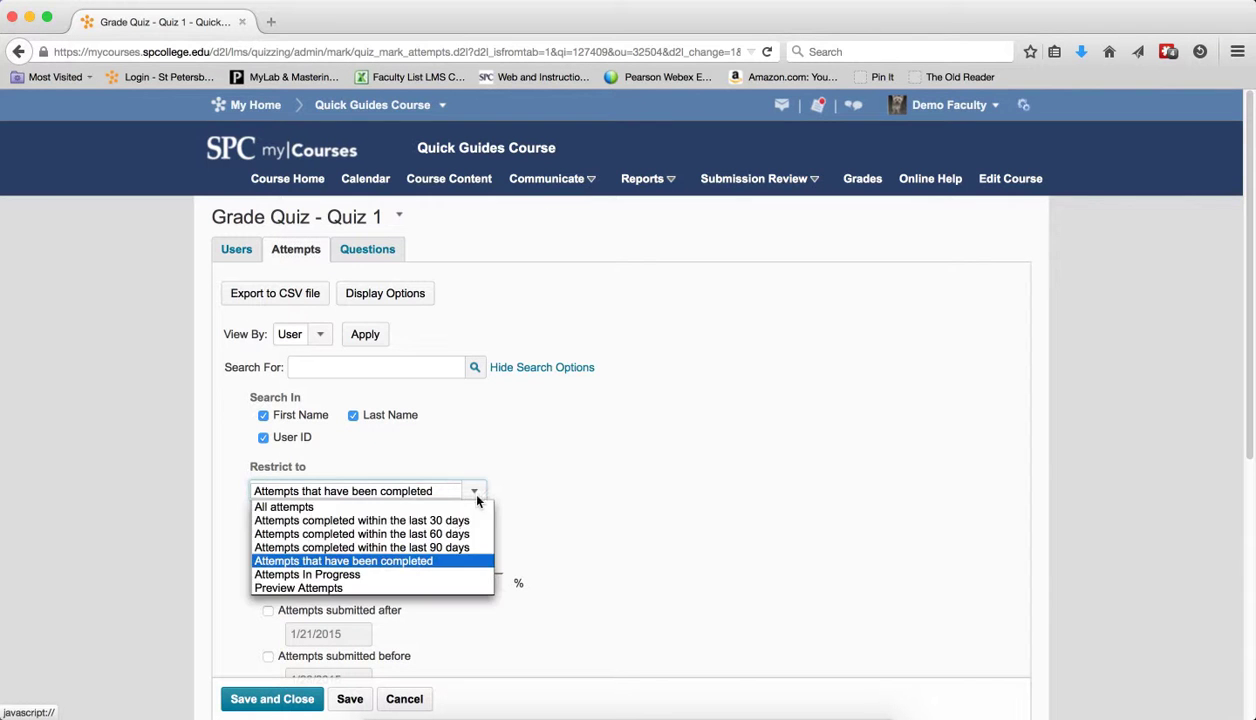
{"action": "left_click", "coordinate": [461, 522]}
{"action": "left_click", "coordinate": [476, 368]}
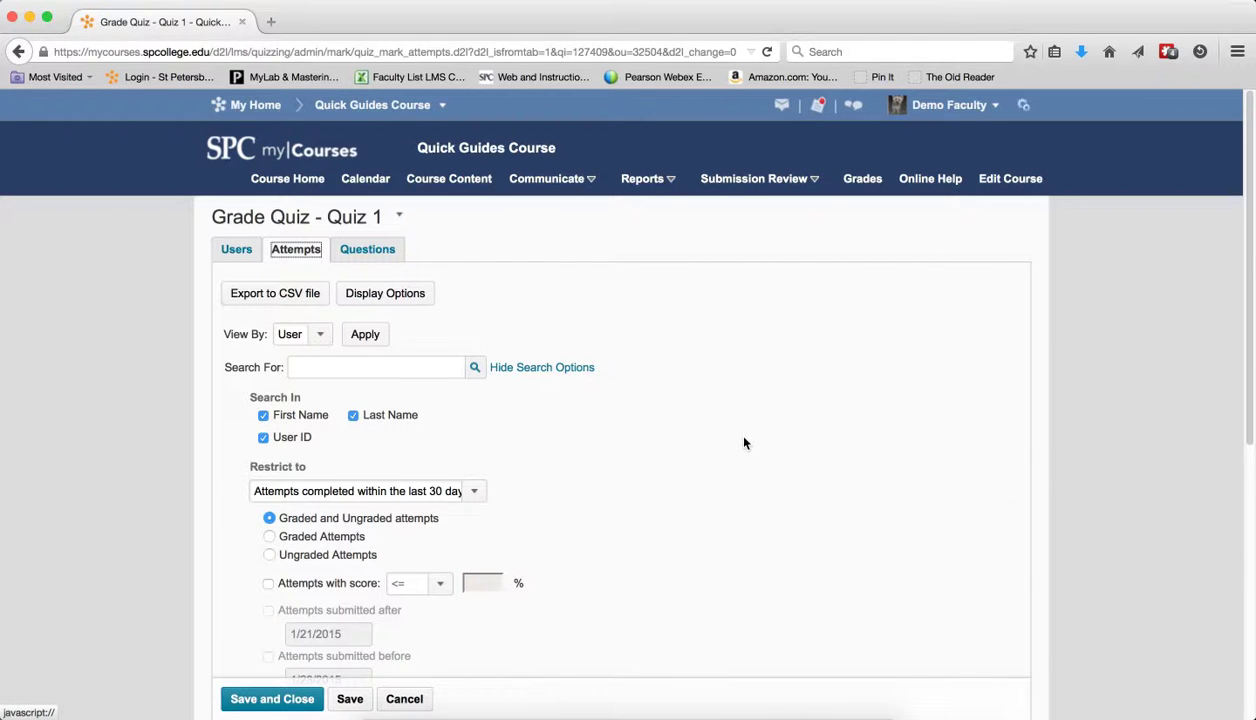
{"action": "scroll", "coordinate": [744, 443], "scroll_direction": "down", "scroll_amount": 5}
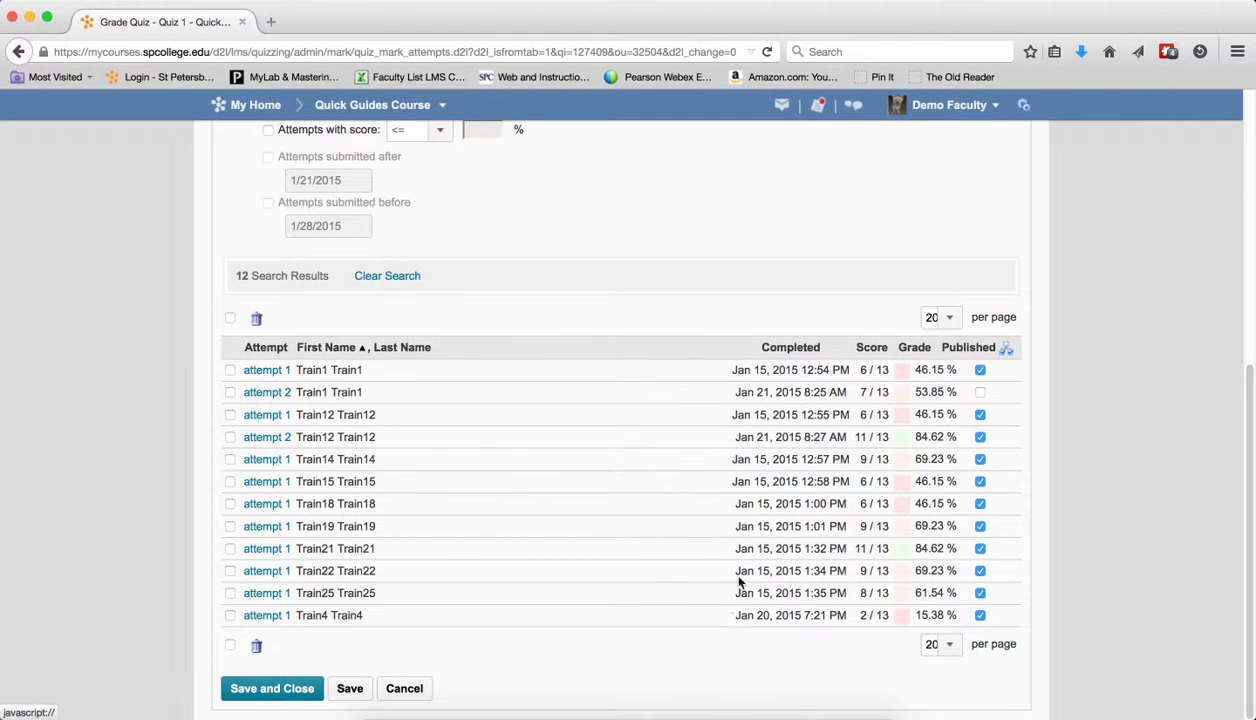
{"action": "scroll", "coordinate": [725, 500], "scroll_direction": "up", "scroll_amount": 5}
{"action": "scroll", "coordinate": [449, 606], "scroll_direction": "down", "scroll_amount": 2}
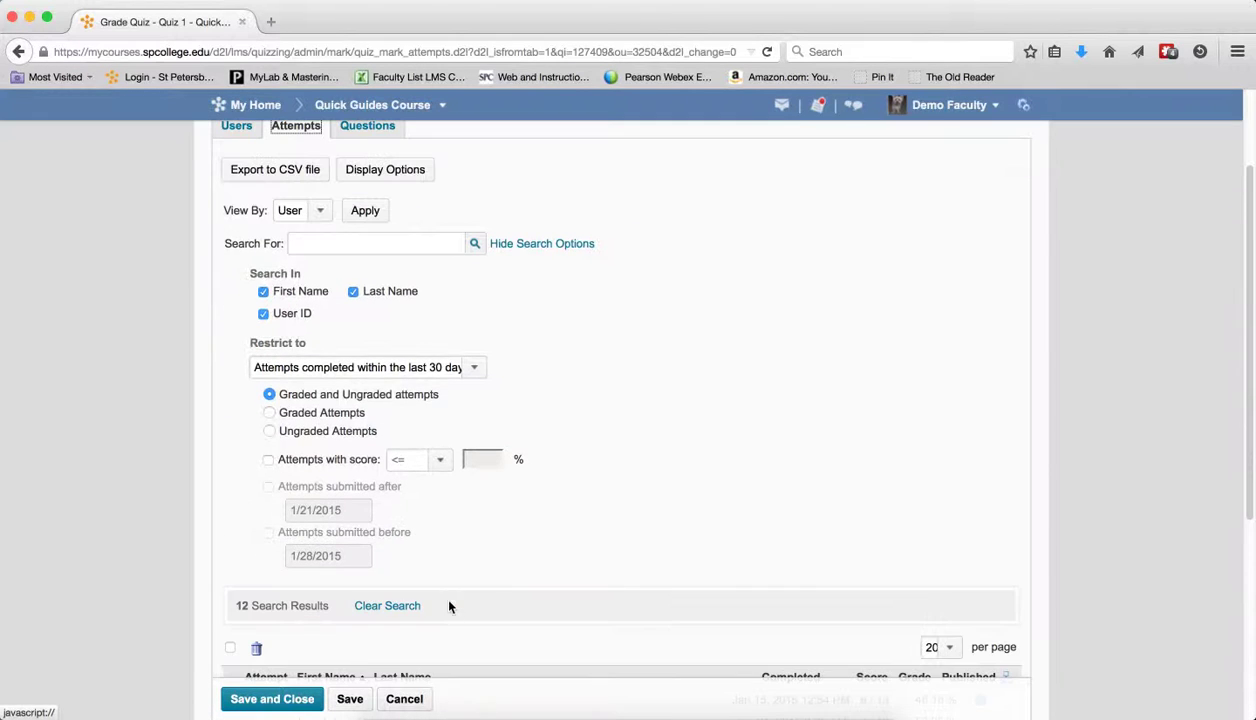
{"action": "left_click", "coordinate": [405, 605]}
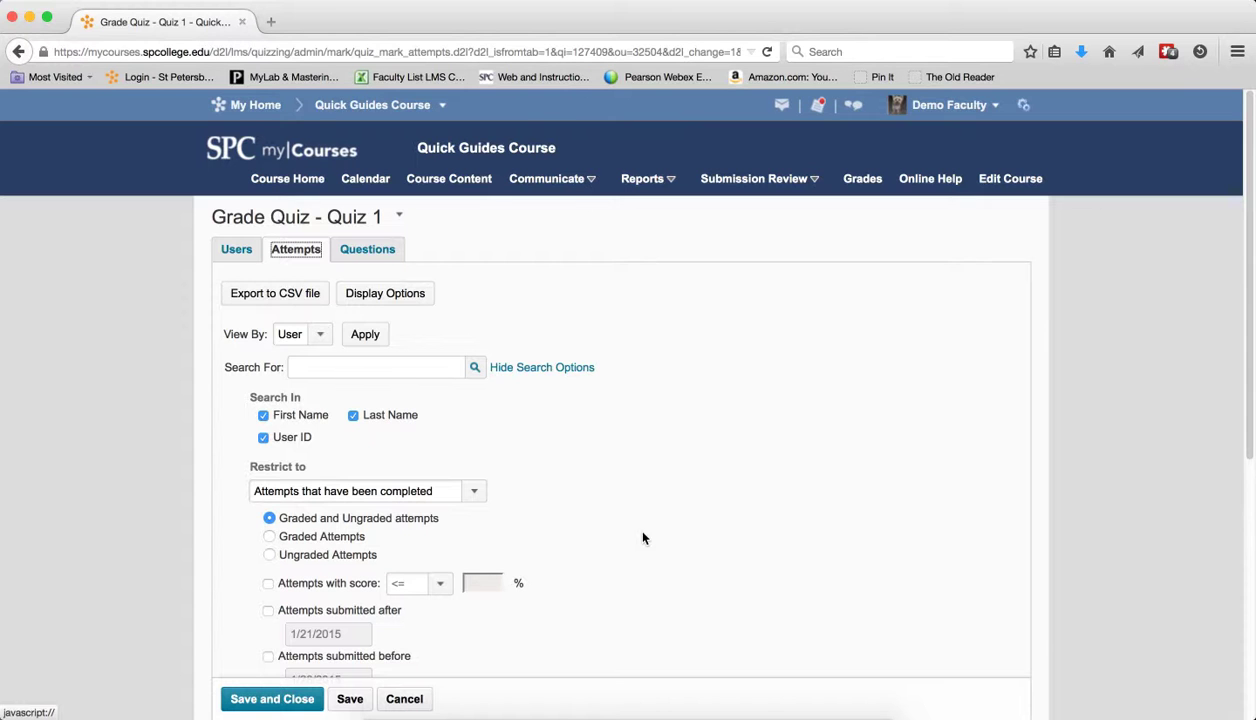
{"action": "left_click", "coordinate": [461, 491]}
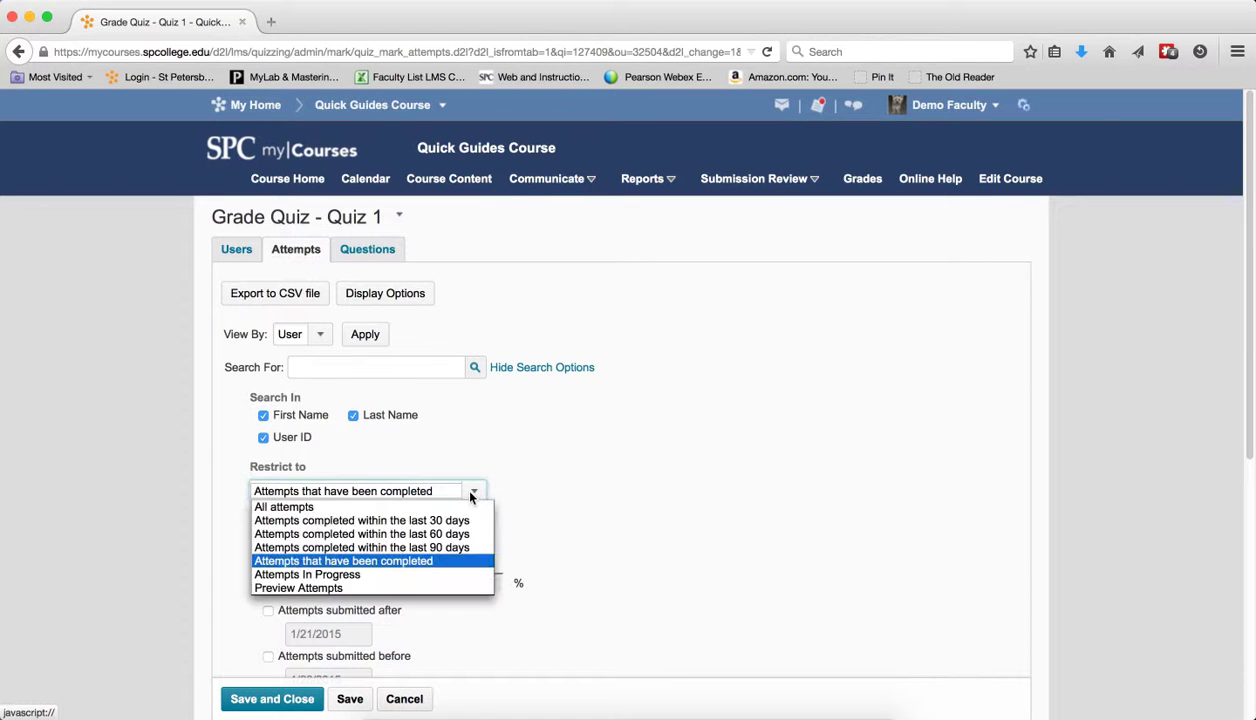
{"action": "left_click", "coordinate": [435, 572]}
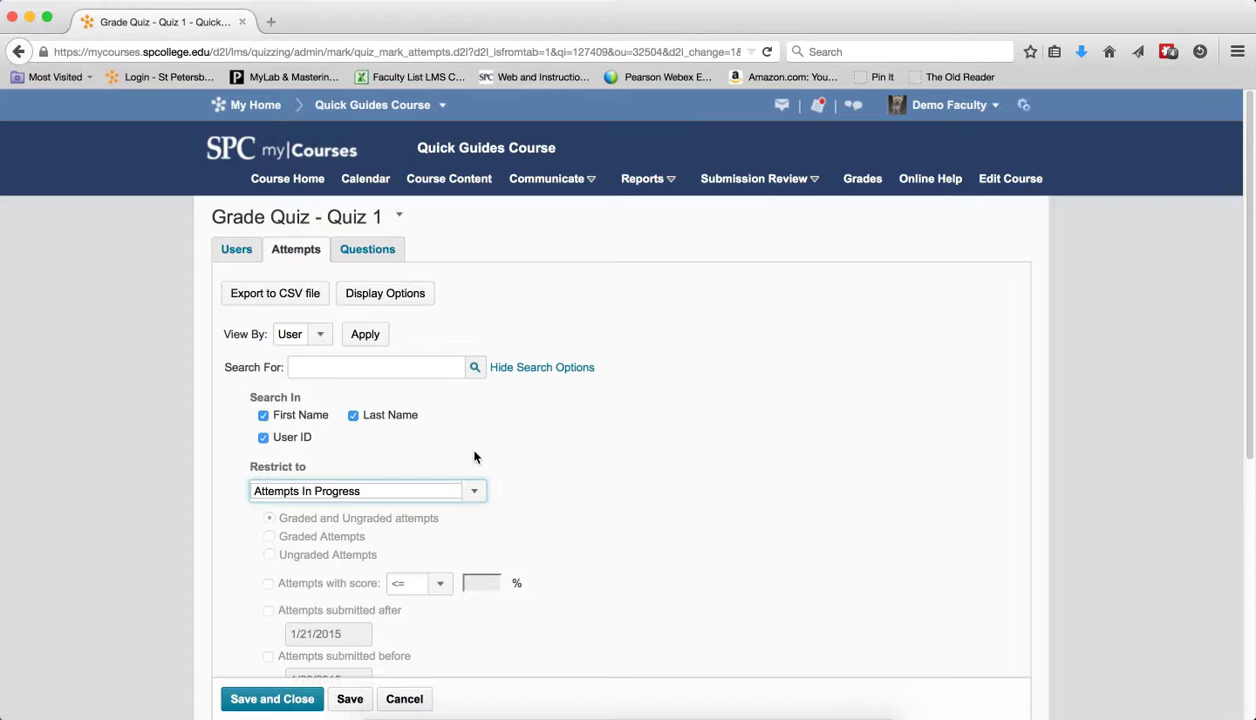
{"action": "left_click", "coordinate": [472, 368]}
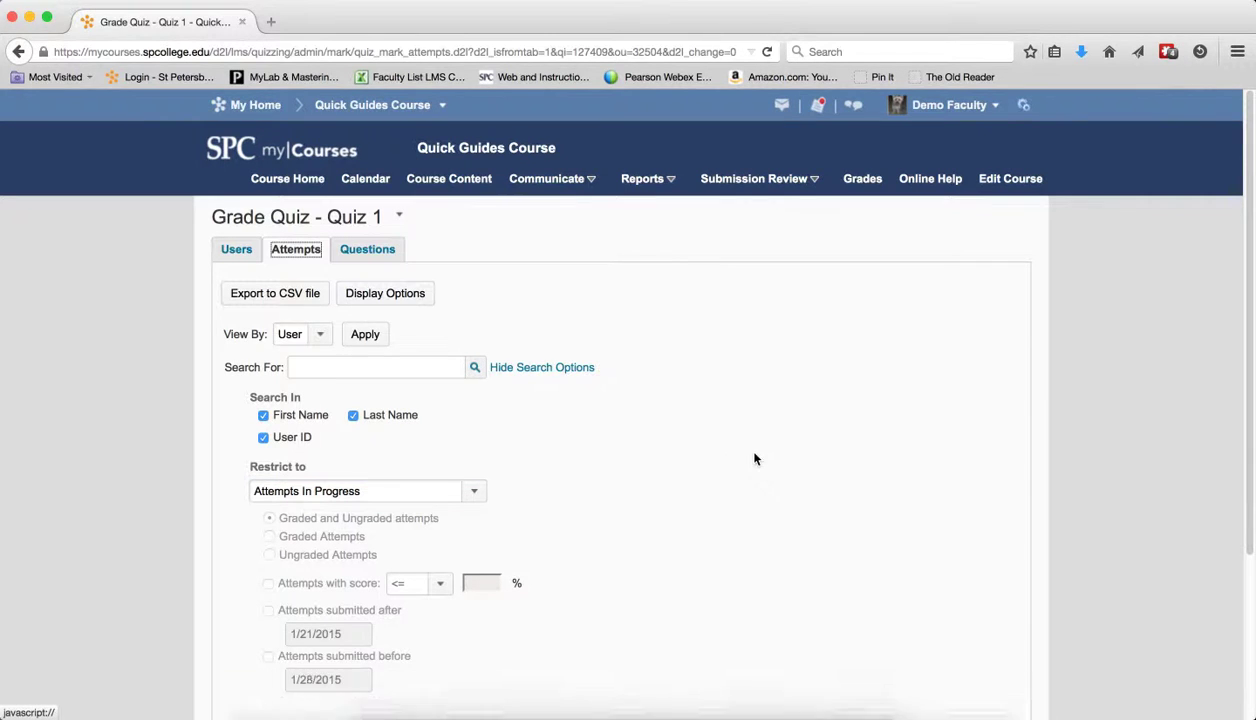
{"action": "scroll", "coordinate": [780, 434], "scroll_direction": "down", "scroll_amount": 4}
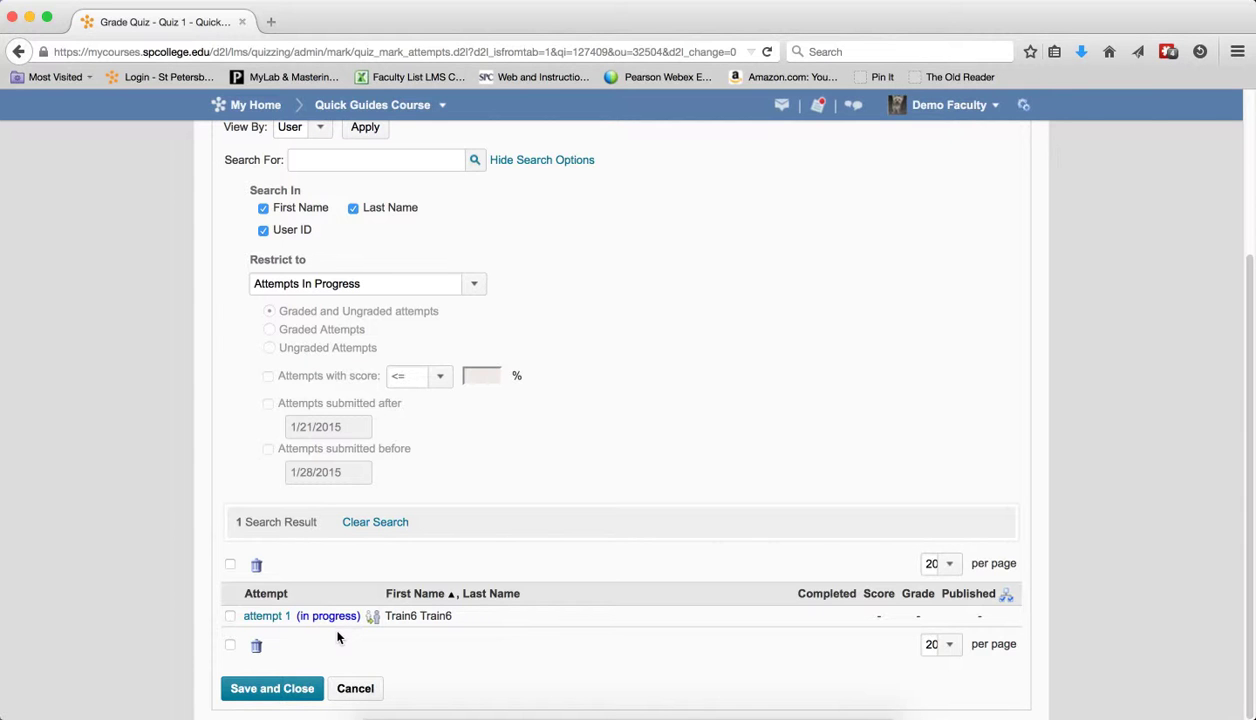
{"action": "left_click", "coordinate": [388, 522]}
Restrict the attempt search to Preview Attempts and run it, showing the single preview attempt.
{"action": "left_click", "coordinate": [466, 491]}
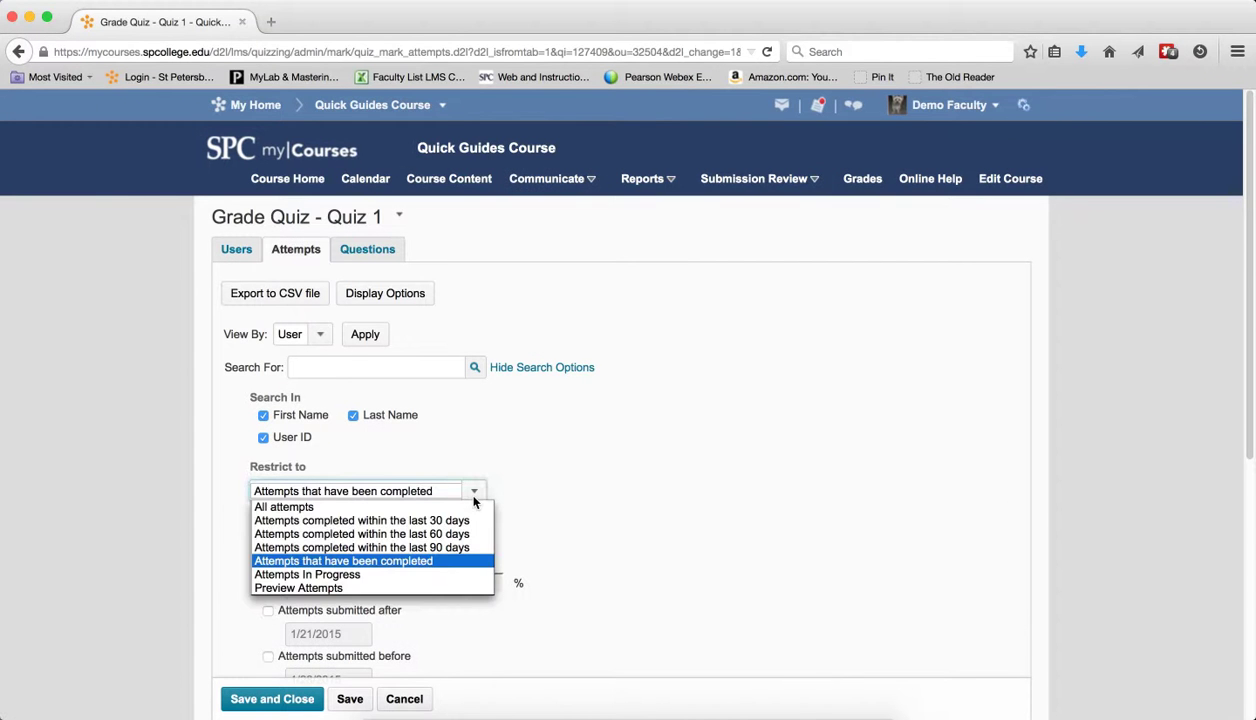
{"action": "left_click", "coordinate": [459, 590]}
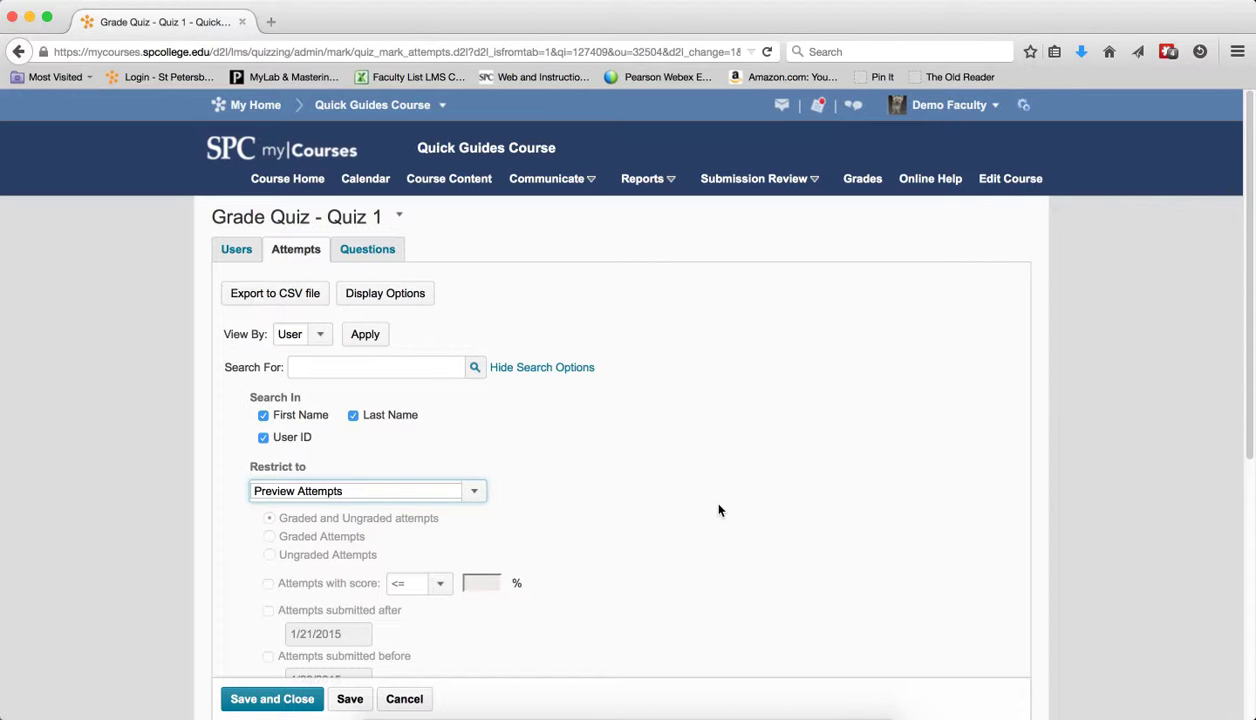
{"action": "left_click", "coordinate": [475, 367]}
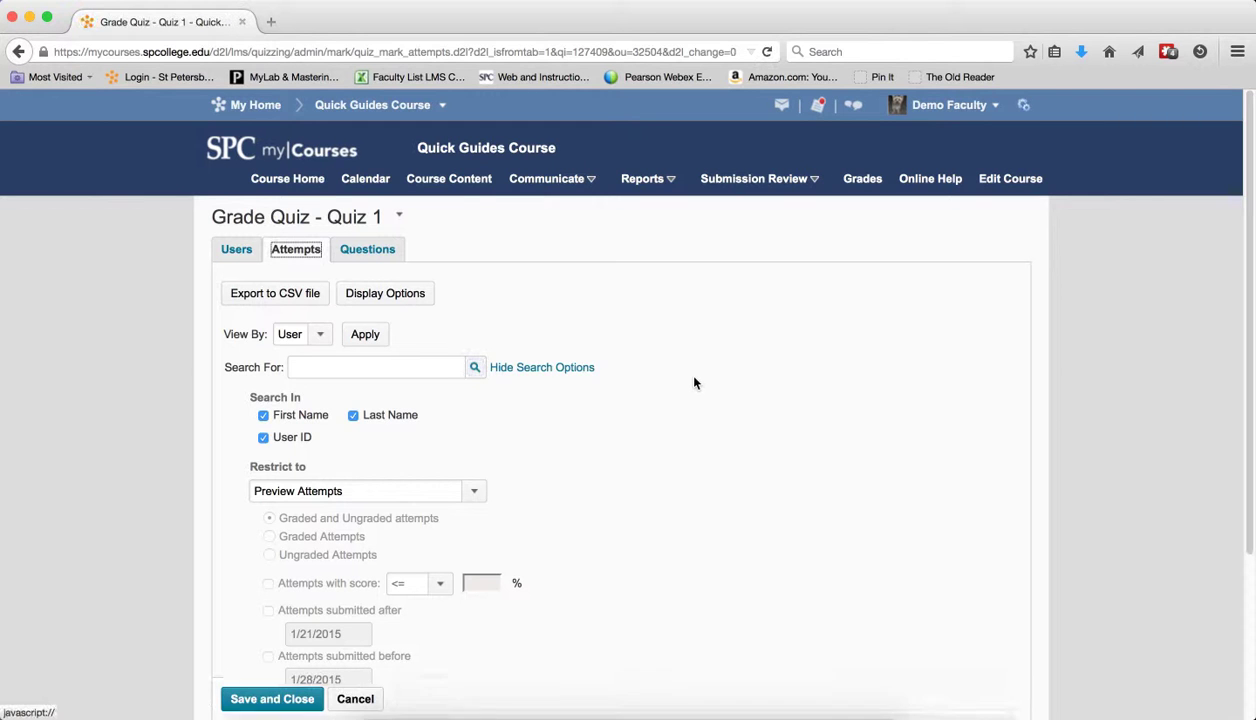
{"action": "scroll", "coordinate": [695, 383], "scroll_direction": "down", "scroll_amount": 3}
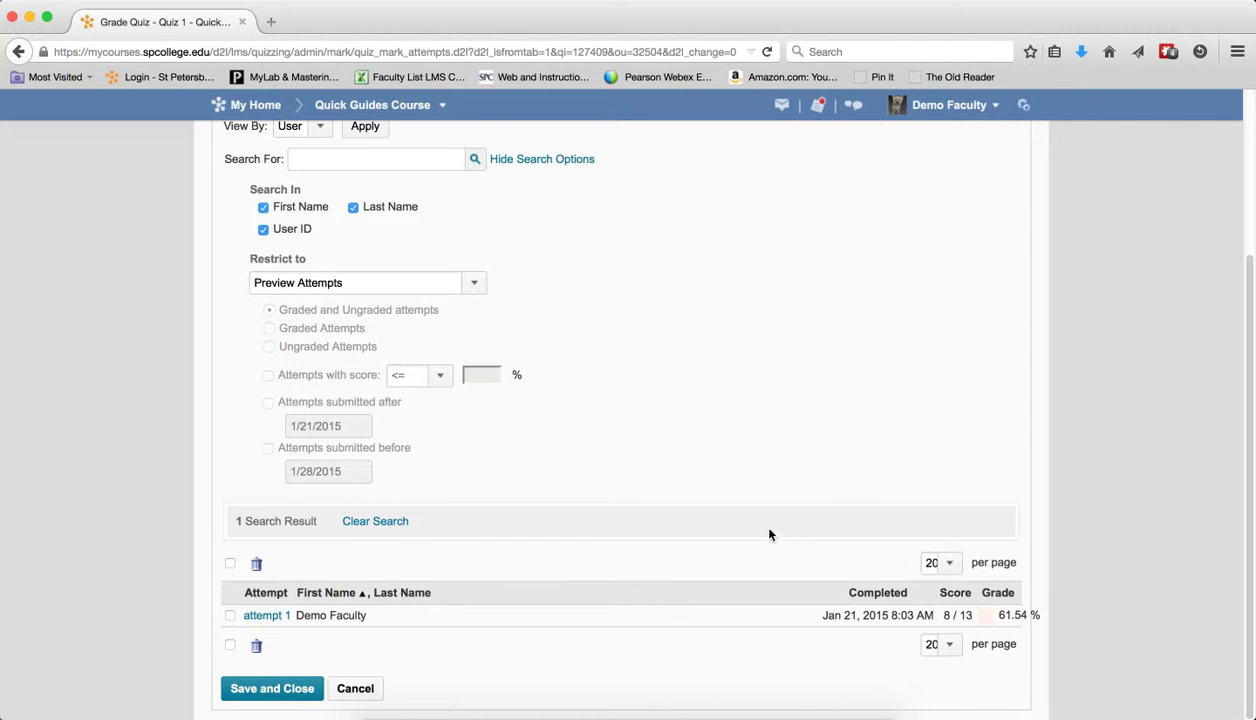
Clear the Preview Attempts search.
{"action": "left_click", "coordinate": [378, 521]}
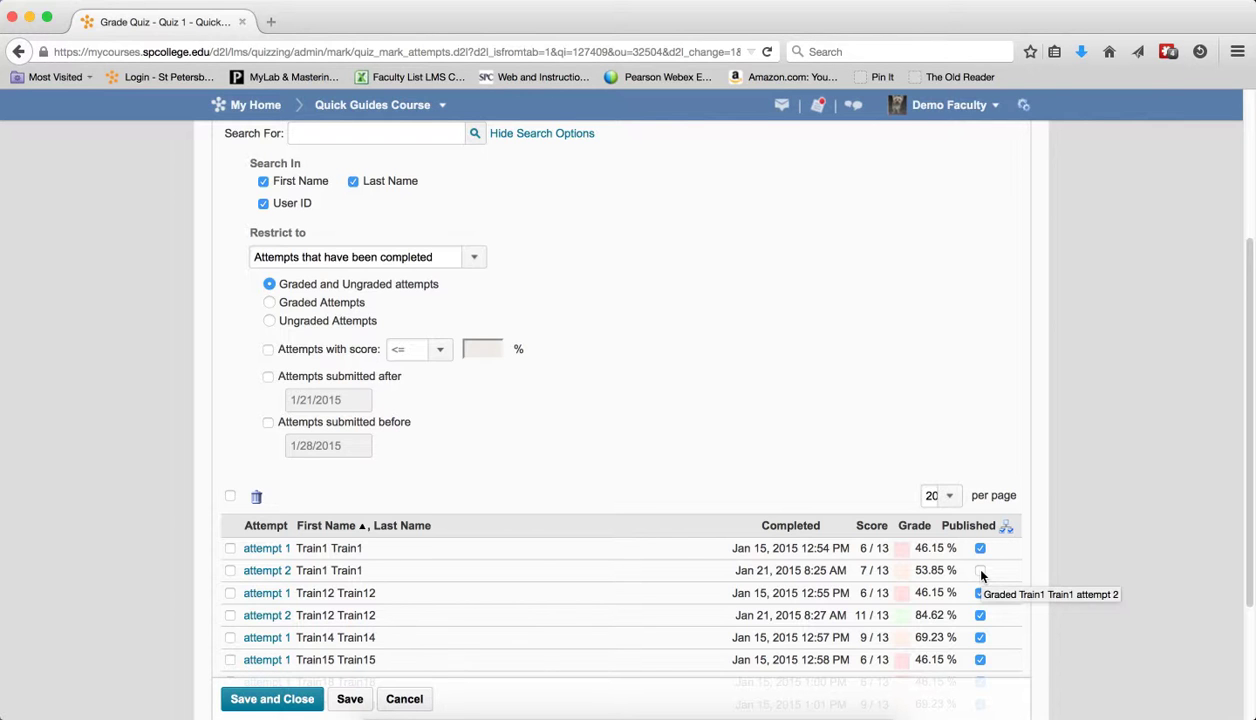
Search Quiz 1 for graded attempts, keeping Completed Attempts as the restriction.
{"action": "left_click", "coordinate": [269, 303]}
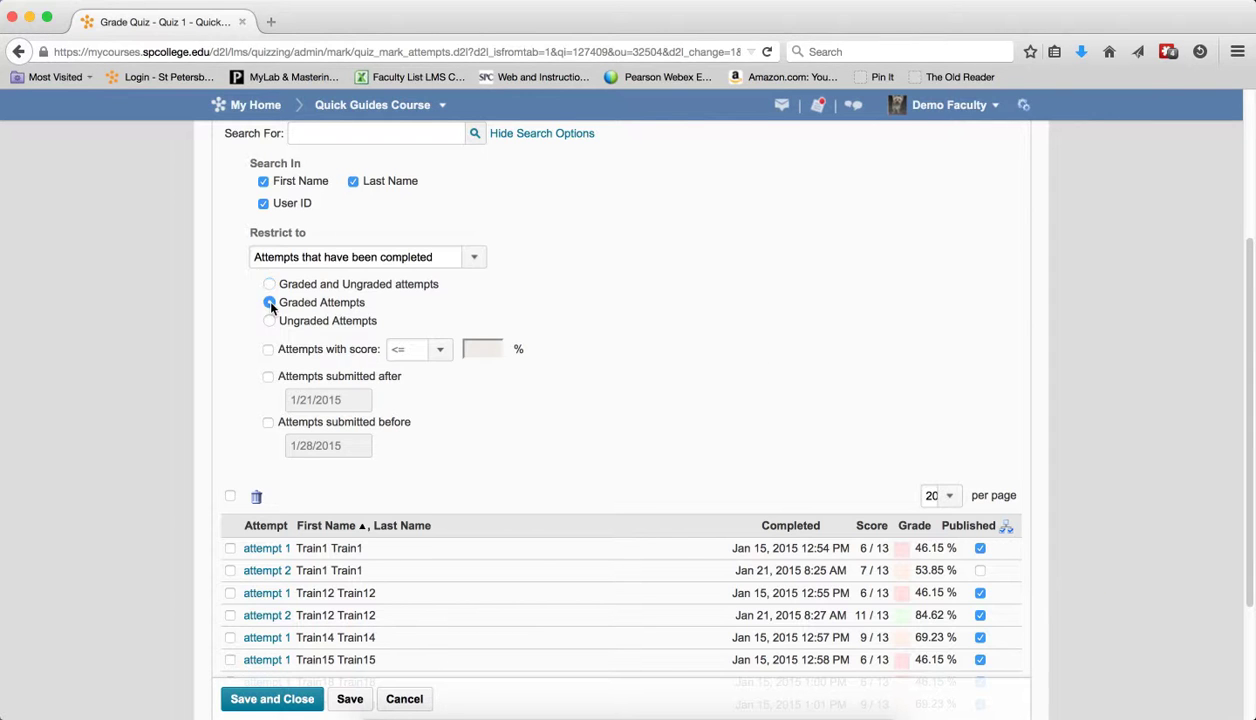
{"action": "left_click", "coordinate": [391, 262]}
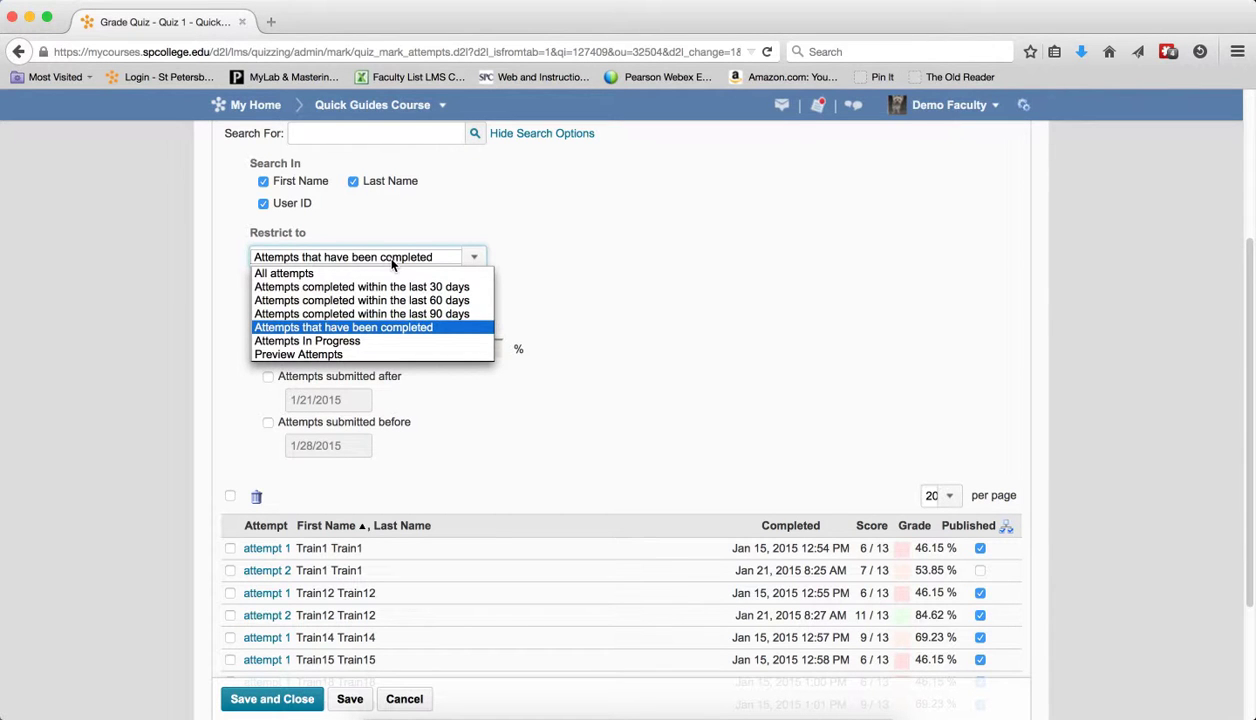
{"action": "left_click", "coordinate": [391, 262]}
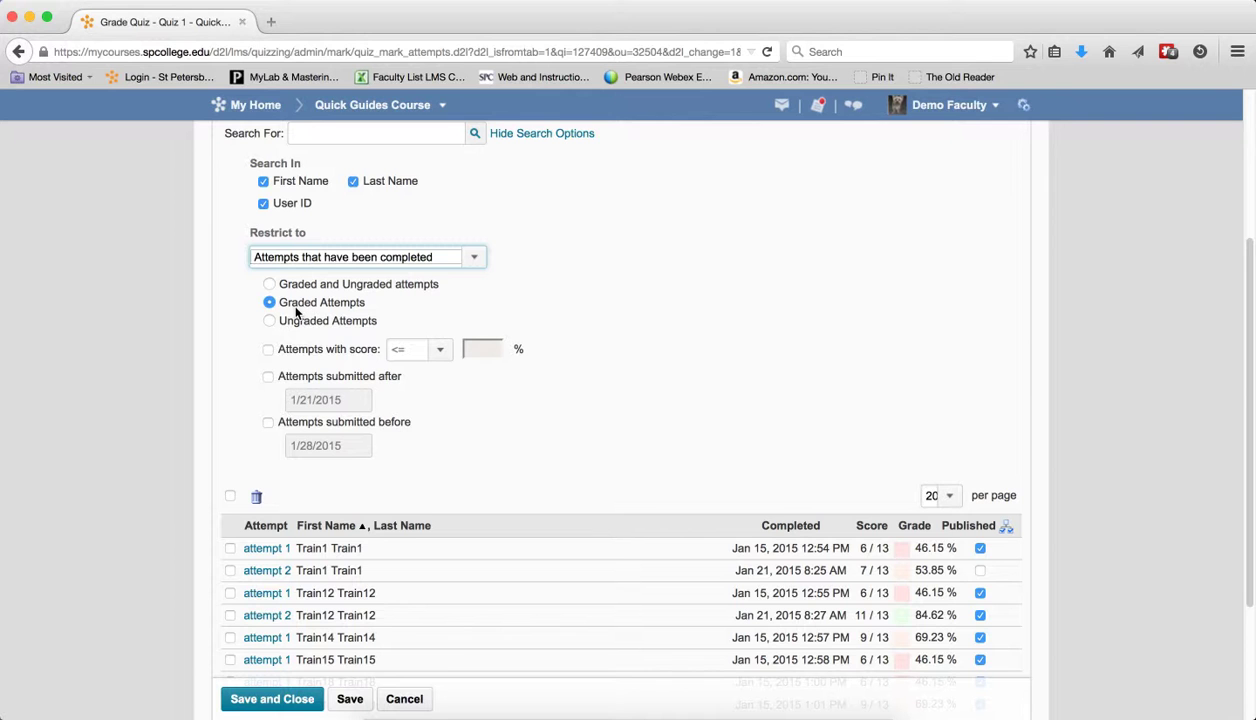
{"action": "left_click", "coordinate": [476, 139]}
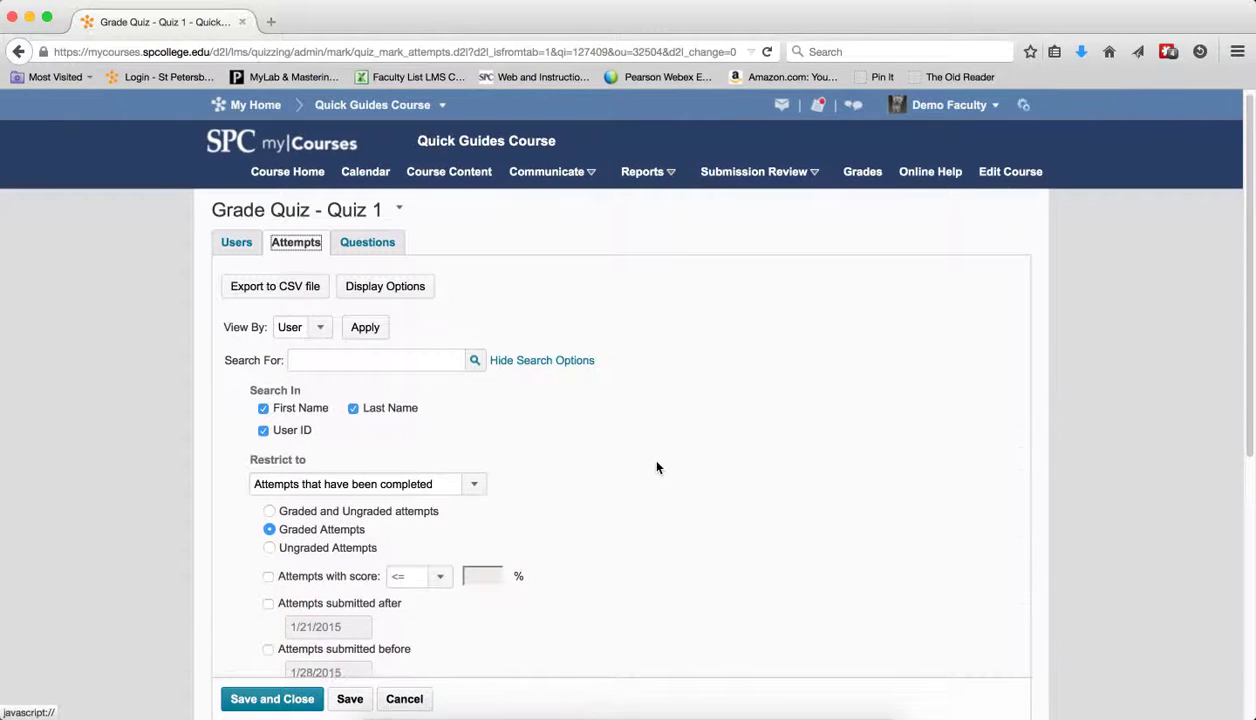
Review the 11 graded attempts, then clear the search.
{"action": "scroll", "coordinate": [656, 468], "scroll_direction": "down", "scroll_amount": 5}
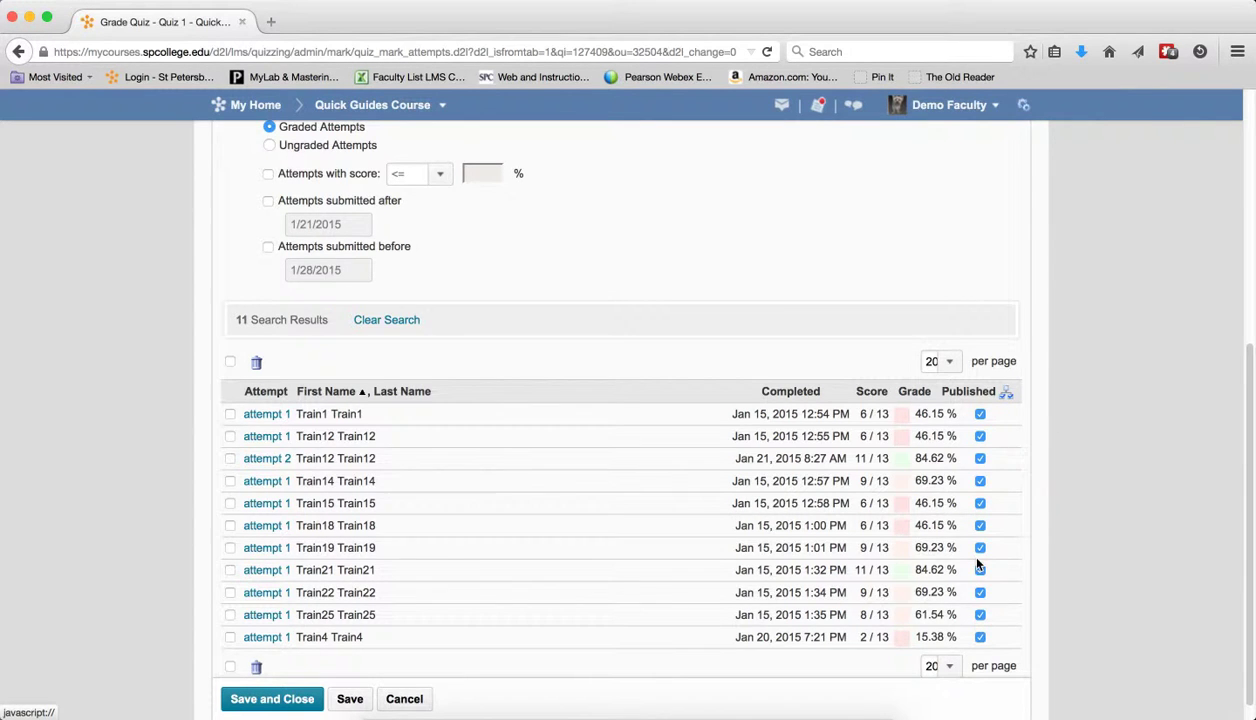
{"action": "scroll", "coordinate": [857, 364], "scroll_direction": "up", "scroll_amount": 3}
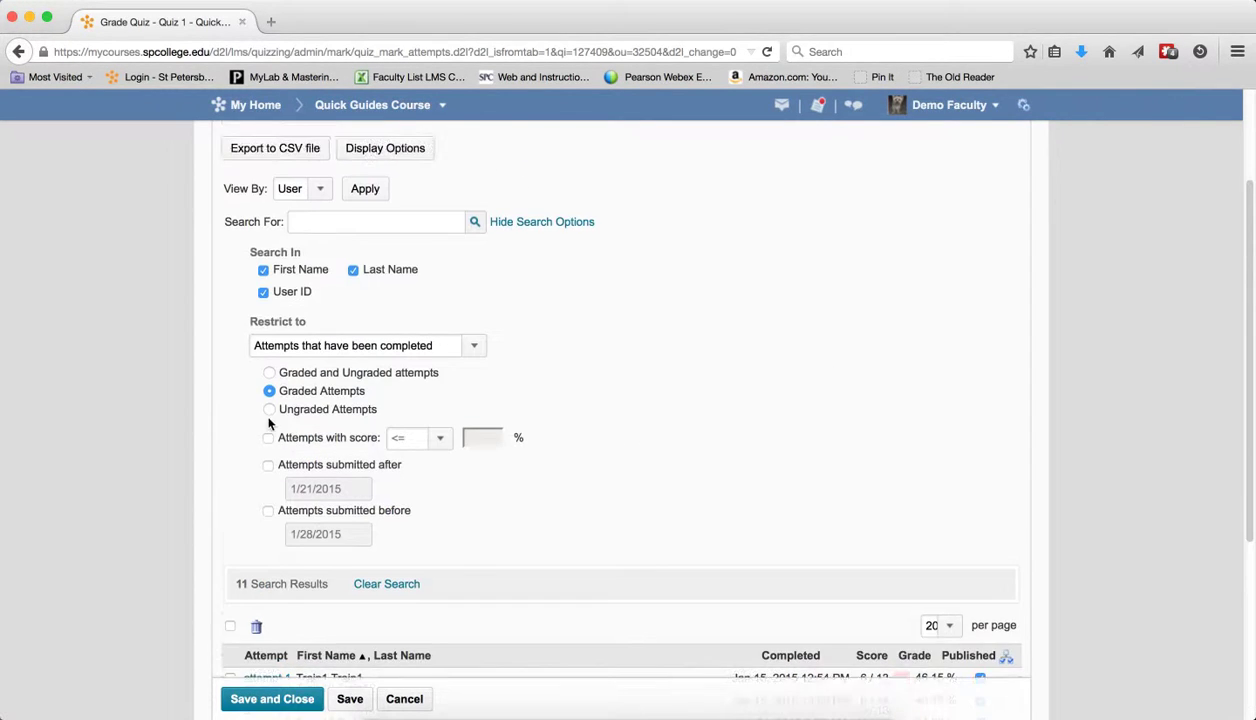
{"action": "left_click", "coordinate": [388, 589]}
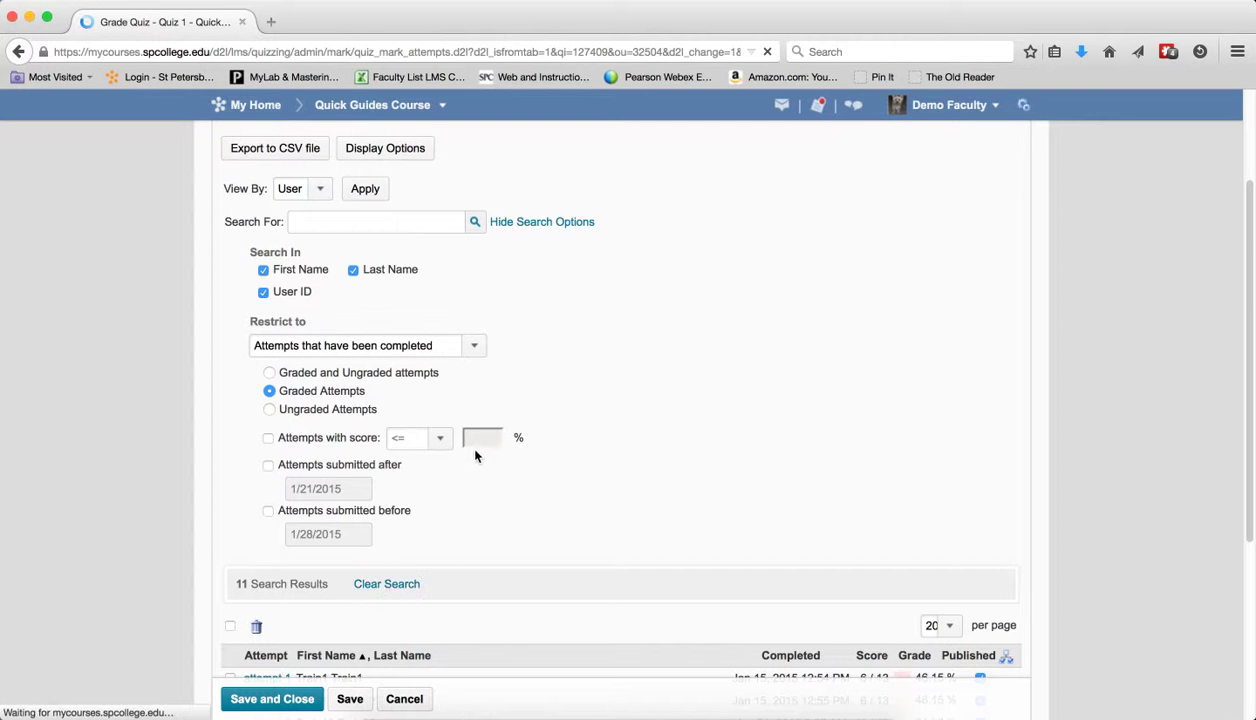
Search for Ungraded Attempts, review the single 53.85% result, then clear the search.
{"action": "left_click", "coordinate": [269, 553]}
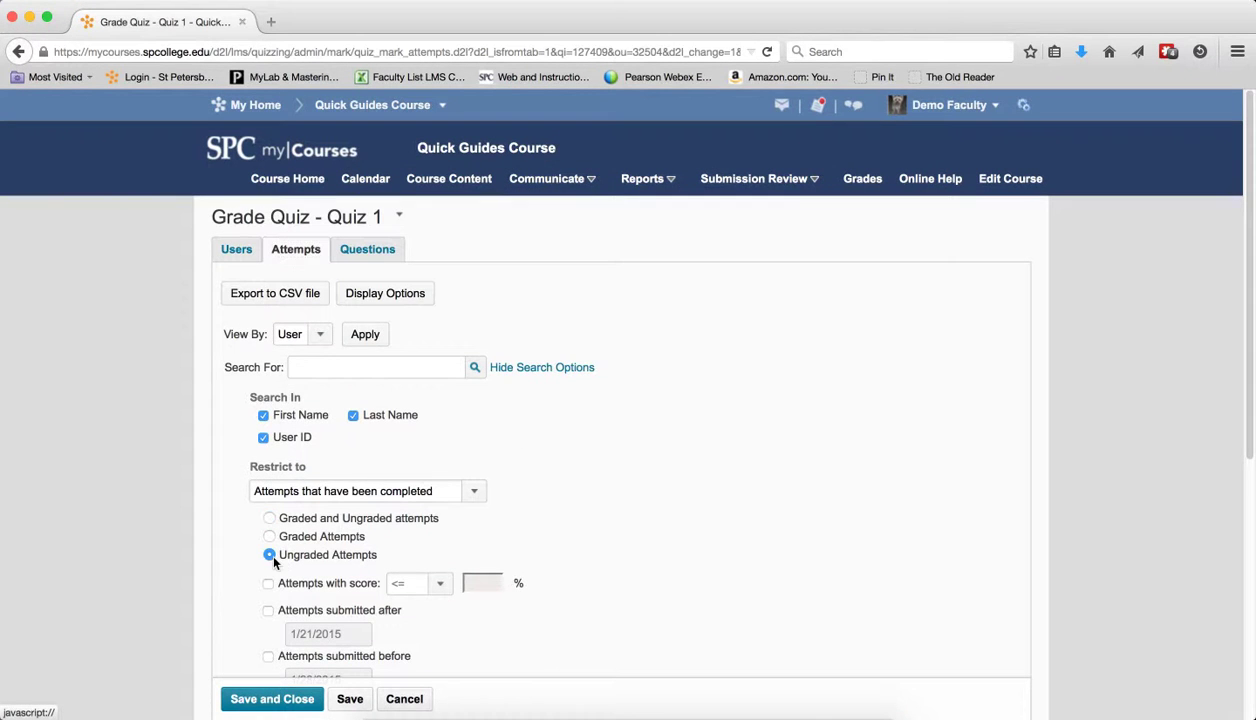
{"action": "left_click", "coordinate": [475, 367]}
{"action": "scroll", "coordinate": [739, 470], "scroll_direction": "down", "scroll_amount": 4}
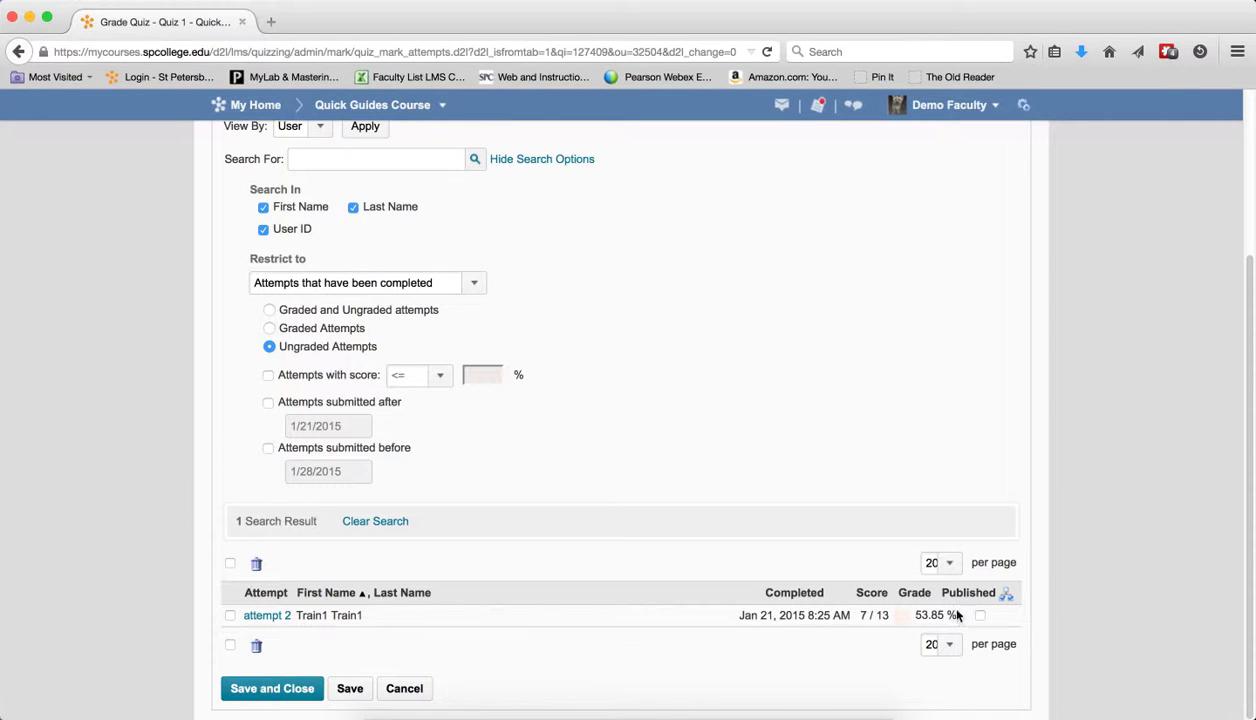
{"action": "left_click", "coordinate": [368, 522]}
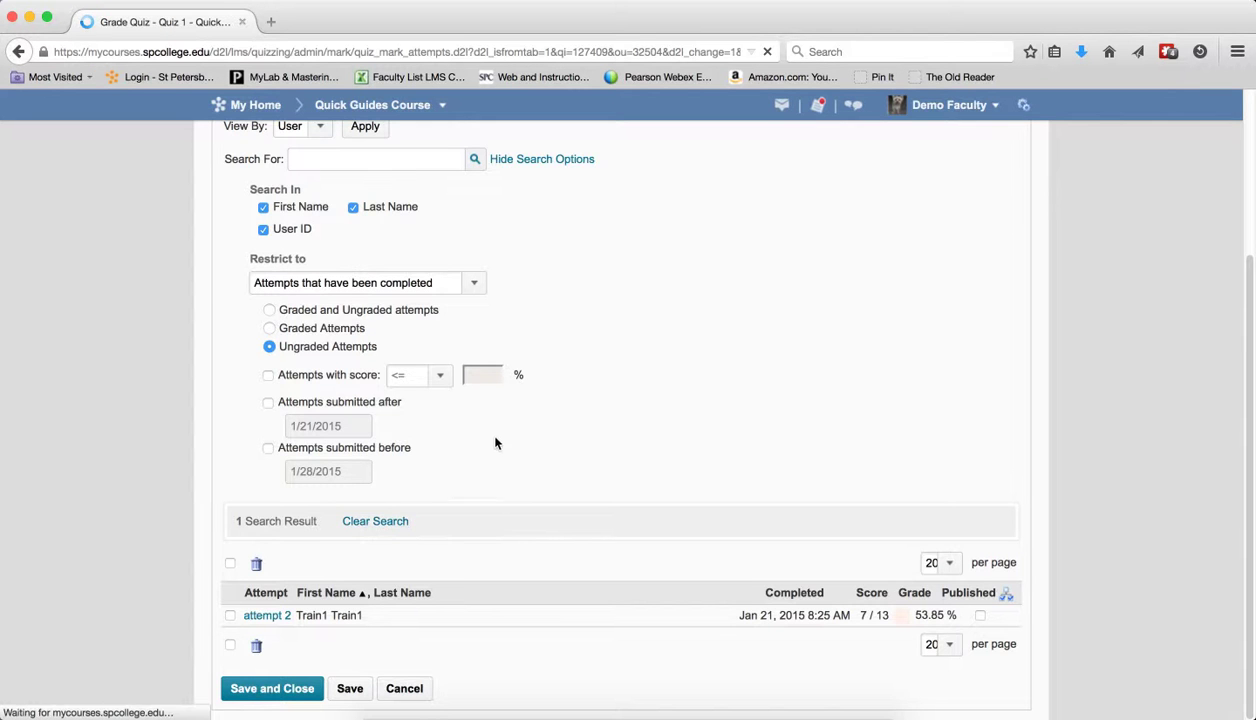
{"action": "scroll", "coordinate": [465, 443], "scroll_direction": "down", "scroll_amount": 1}
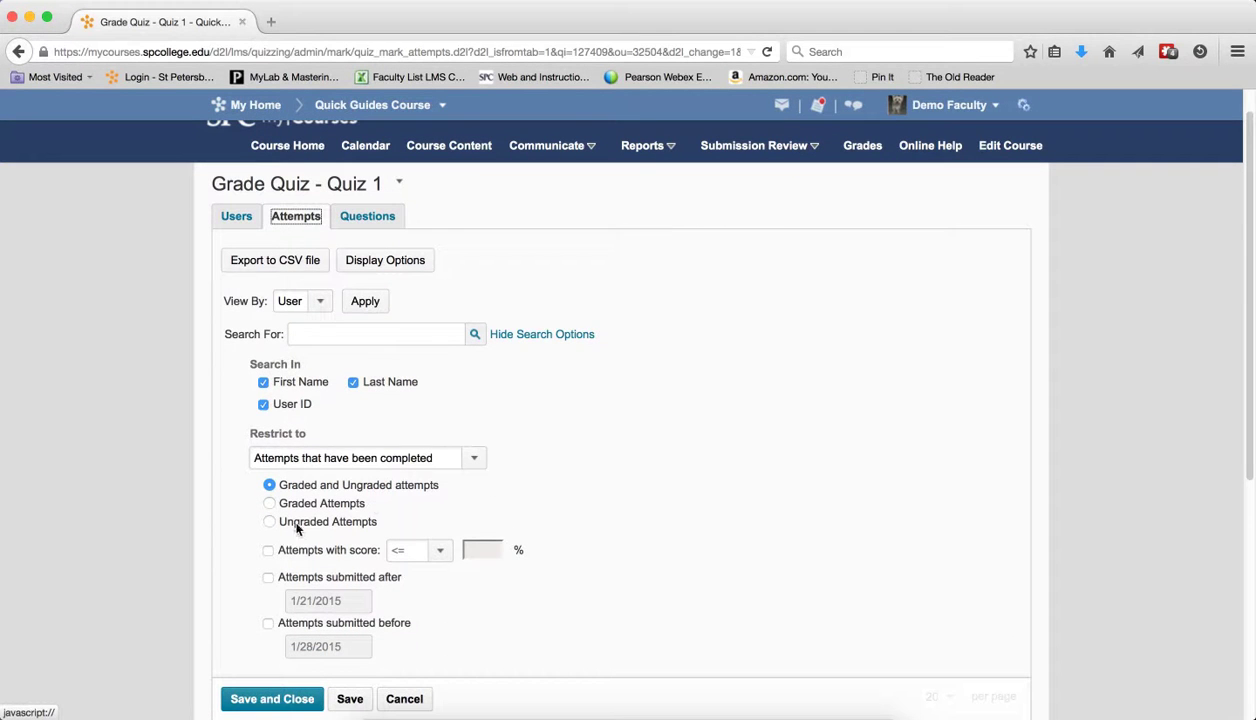
Filter attempts to scores <= 70% and search, returning 10 attempts from 15.38% to 69.23%.
{"action": "left_click", "coordinate": [268, 550]}
{"action": "left_click", "coordinate": [432, 556]}
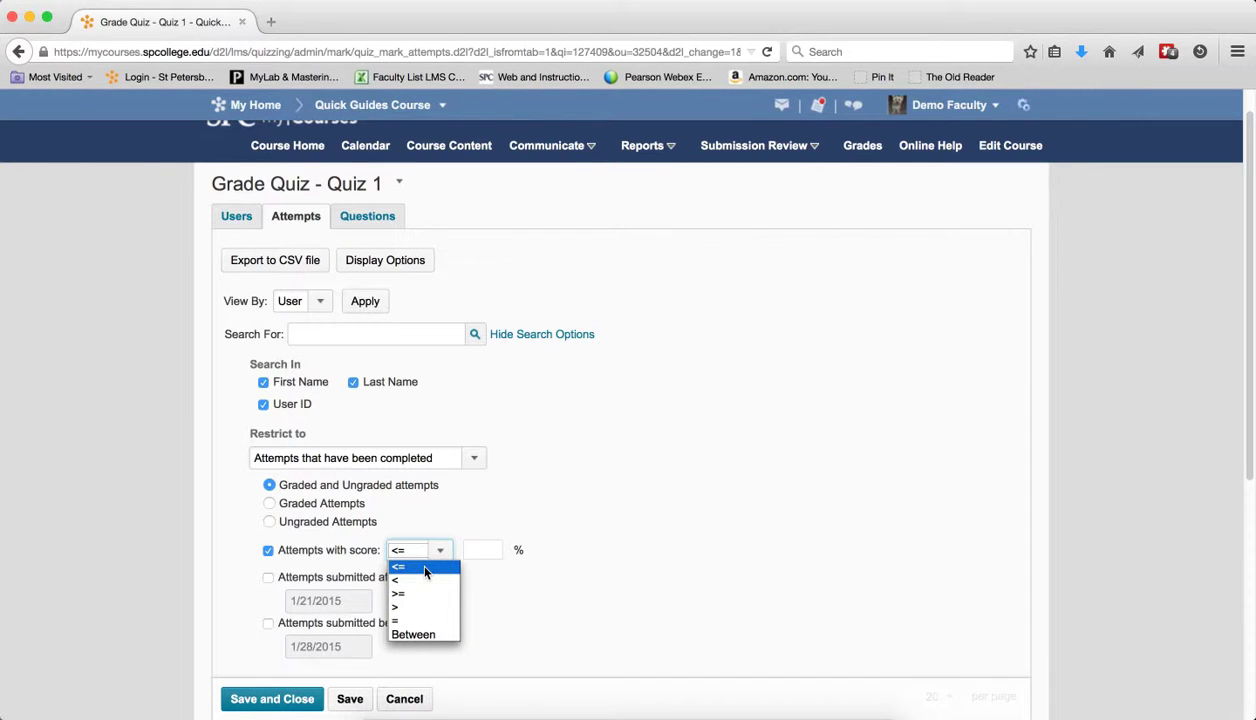
{"action": "left_click", "coordinate": [424, 567]}
{"action": "left_click", "coordinate": [477, 550]}
{"action": "type", "text": "70"}
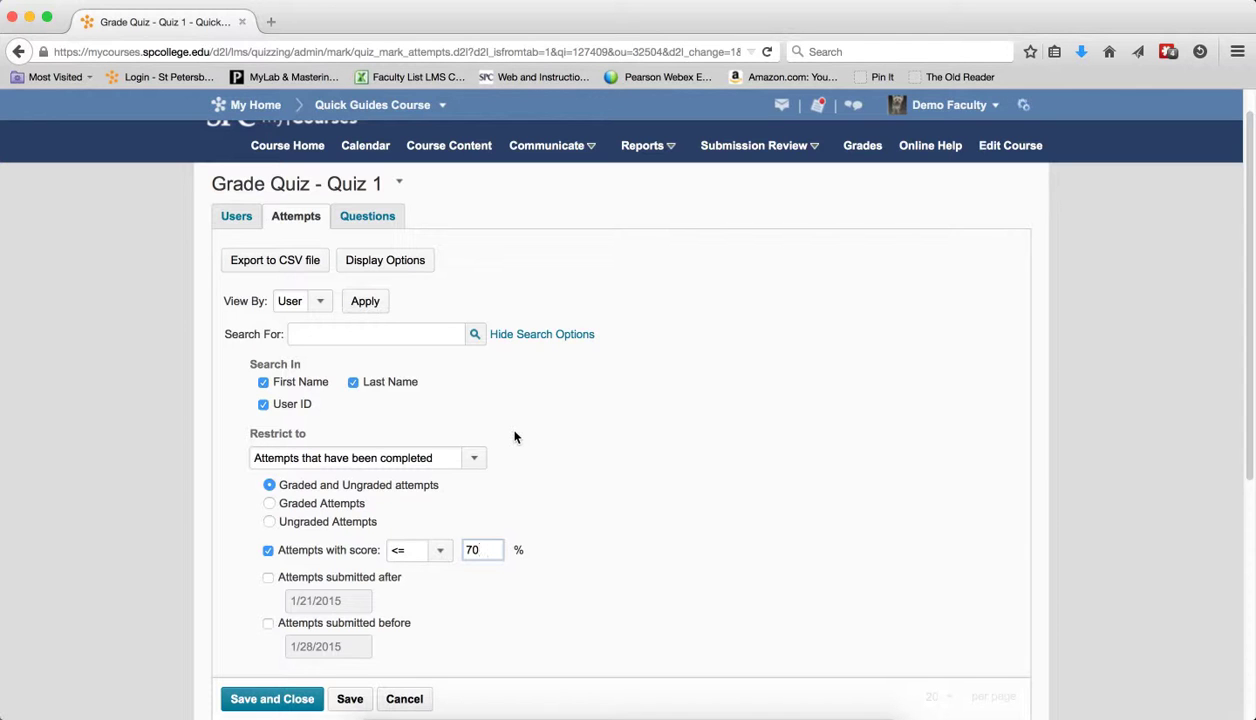
{"action": "left_click", "coordinate": [475, 334]}
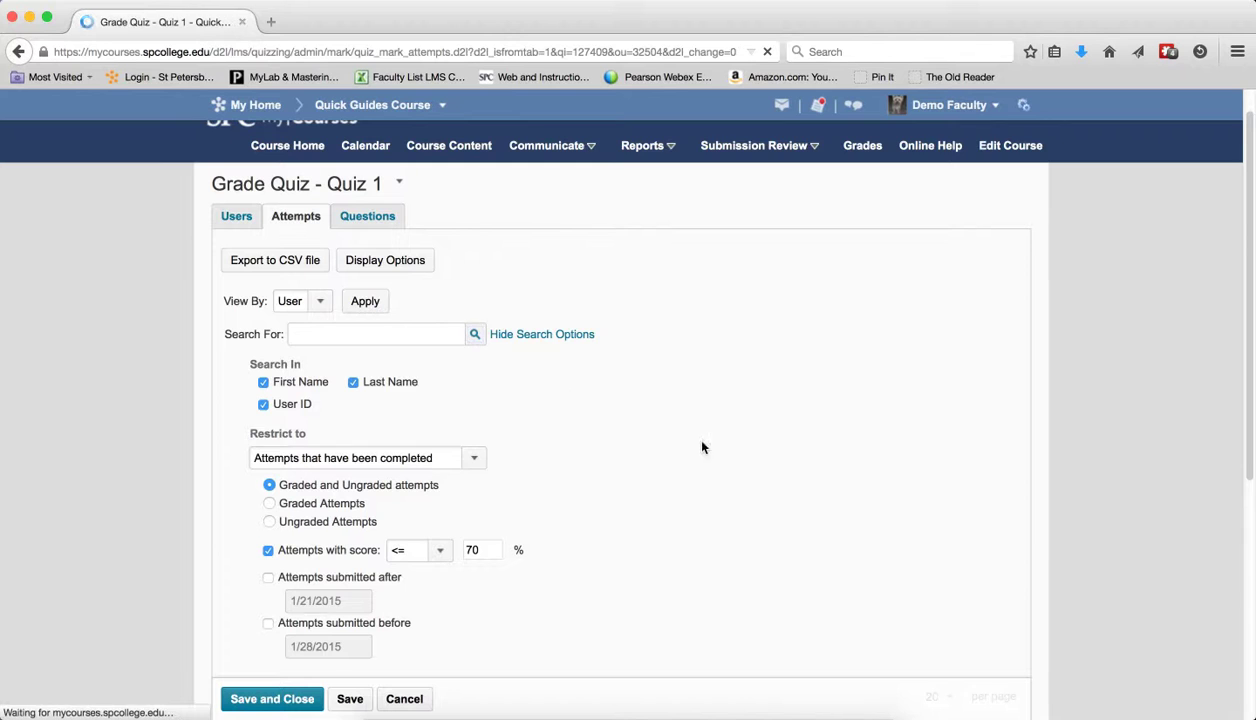
{"action": "scroll", "coordinate": [731, 475], "scroll_direction": "down", "scroll_amount": 5}
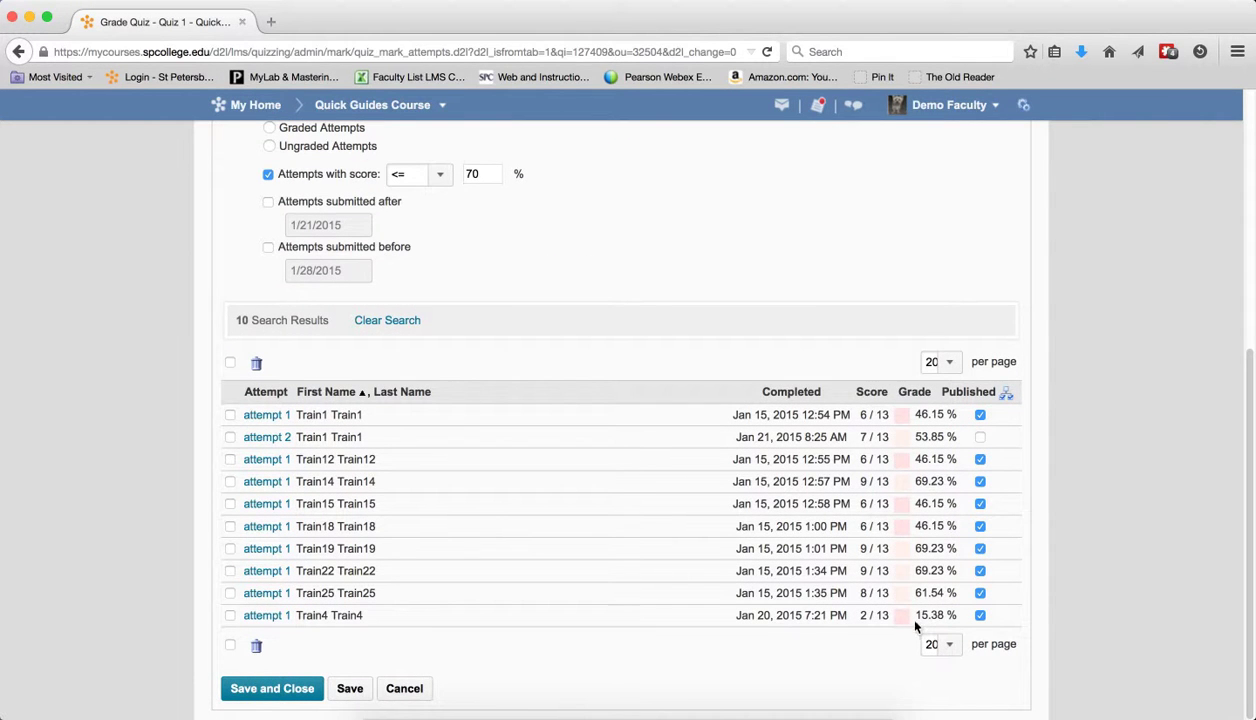
Change the score filter to >= 70%, review the two 84.62% attempts, then clear the search.
{"action": "scroll", "coordinate": [482, 294], "scroll_direction": "up", "scroll_amount": 2}
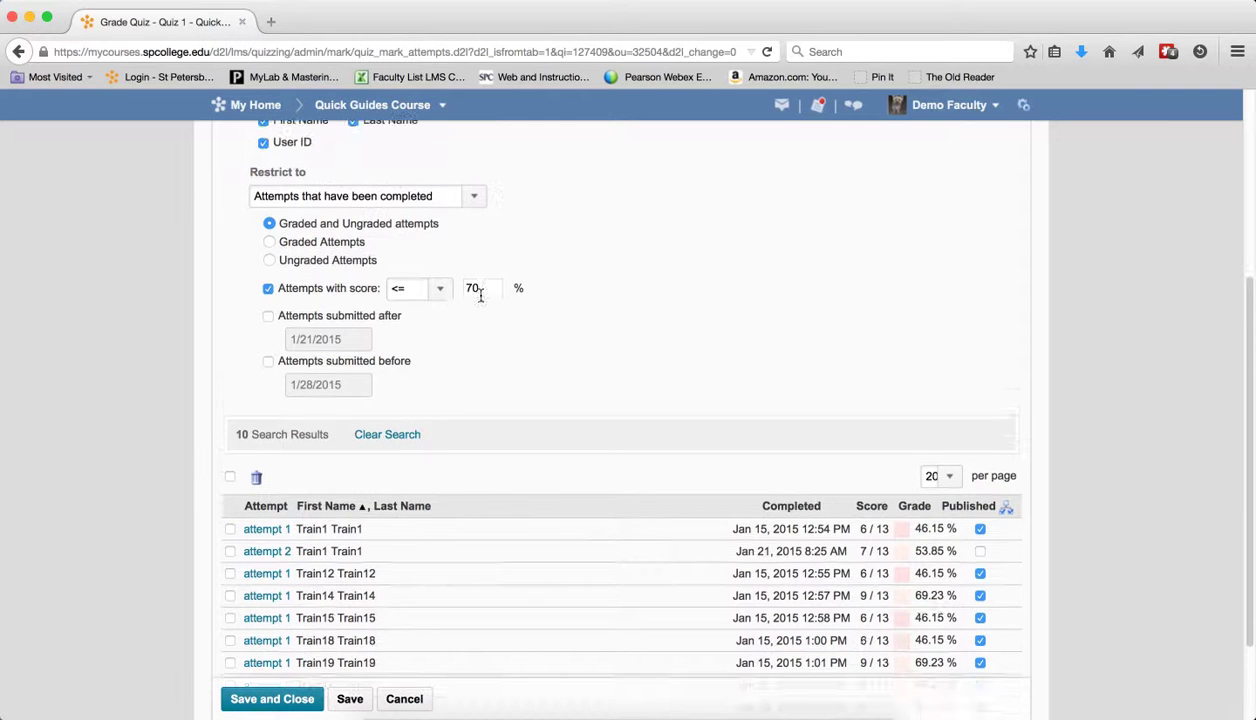
{"action": "left_click", "coordinate": [443, 288]}
{"action": "left_click", "coordinate": [430, 332]}
{"action": "scroll", "coordinate": [470, 245], "scroll_direction": "down", "scroll_amount": 2}
{"action": "scroll", "coordinate": [470, 245], "scroll_direction": "up", "scroll_amount": 4}
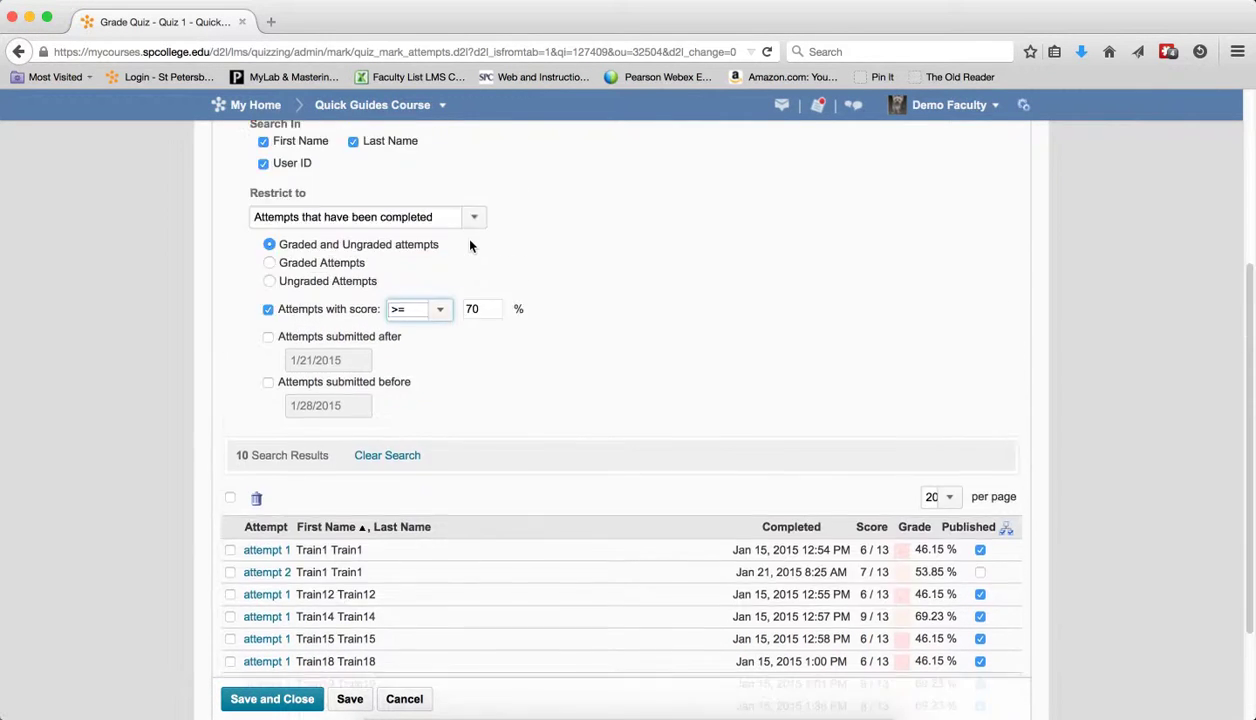
{"action": "left_click", "coordinate": [476, 166]}
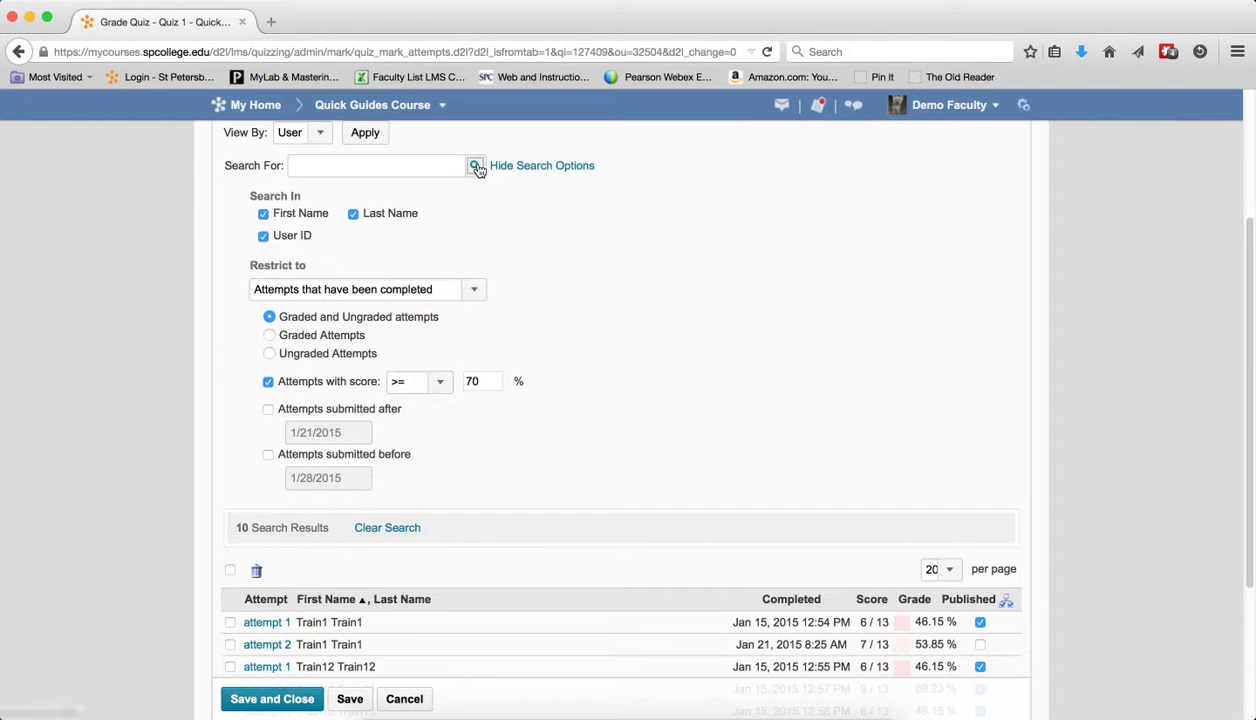
{"action": "scroll", "coordinate": [631, 340], "scroll_direction": "down", "scroll_amount": 5}
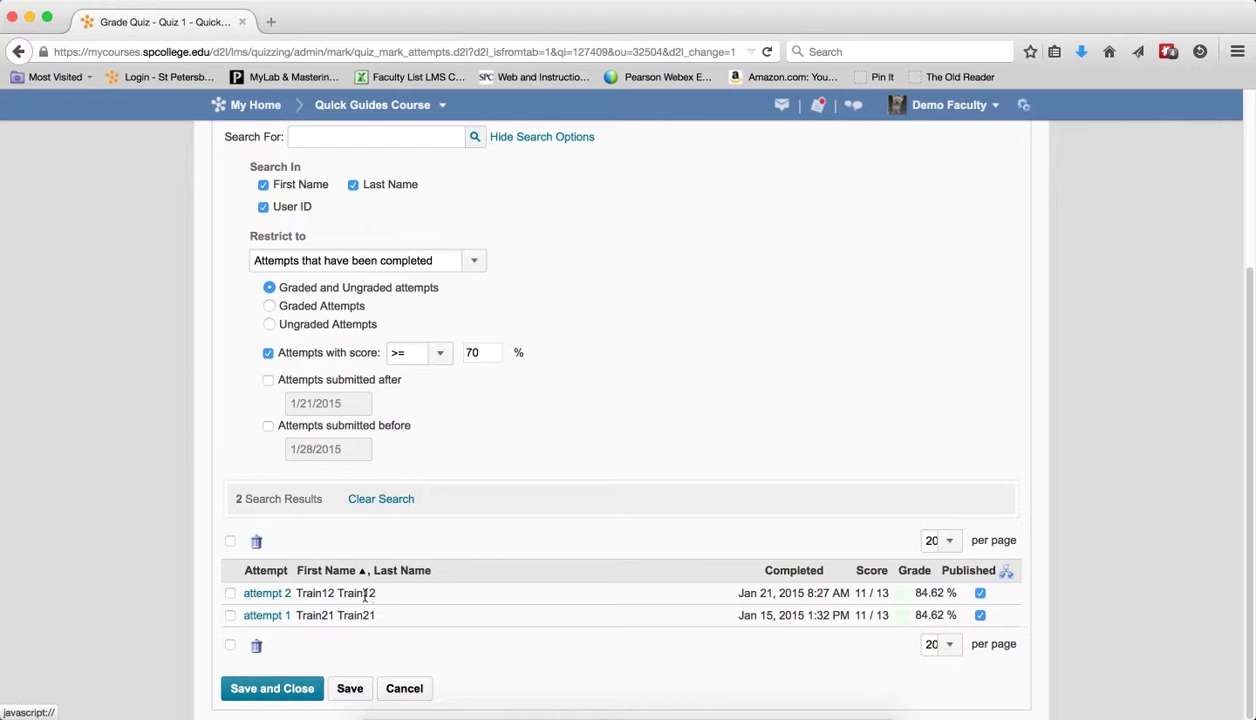
{"action": "scroll", "coordinate": [381, 493], "scroll_direction": "up", "scroll_amount": 2}
{"action": "left_click", "coordinate": [383, 602]}
Search for attempts submitted after 1/20/2015, review the 3 results, then clear the search.
{"action": "scroll", "coordinate": [505, 495], "scroll_direction": "down", "scroll_amount": 2}
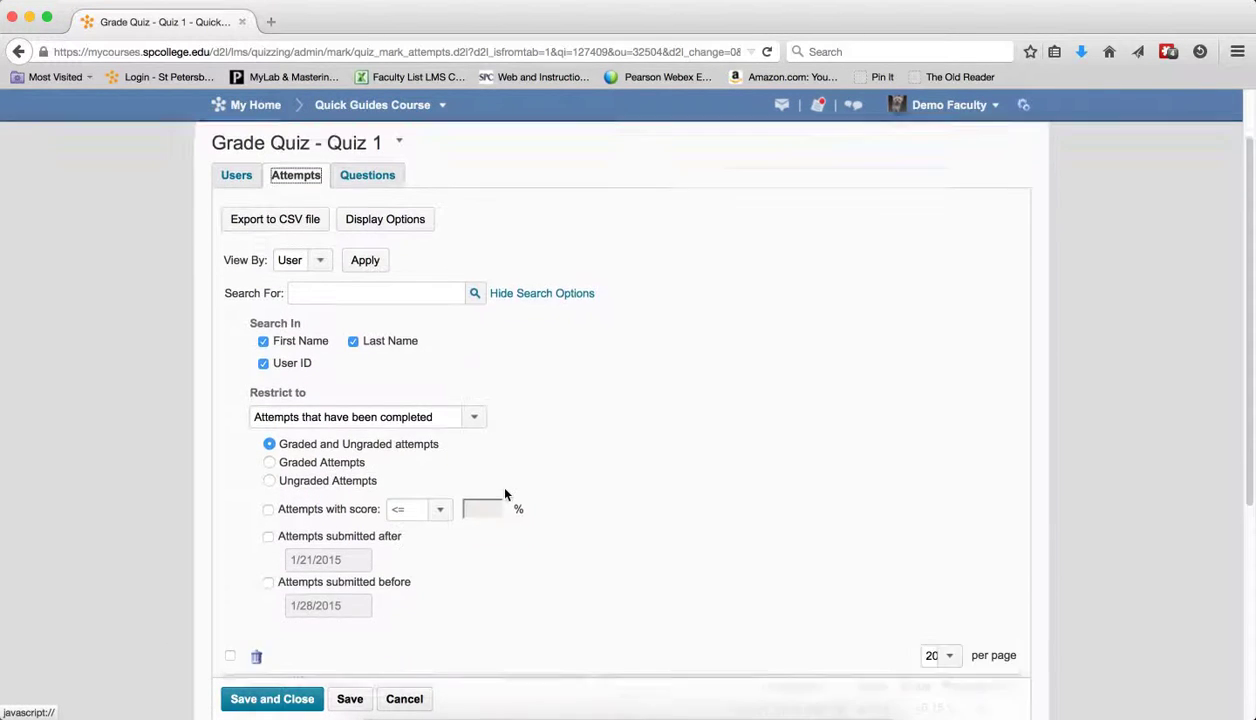
{"action": "left_click", "coordinate": [268, 517]}
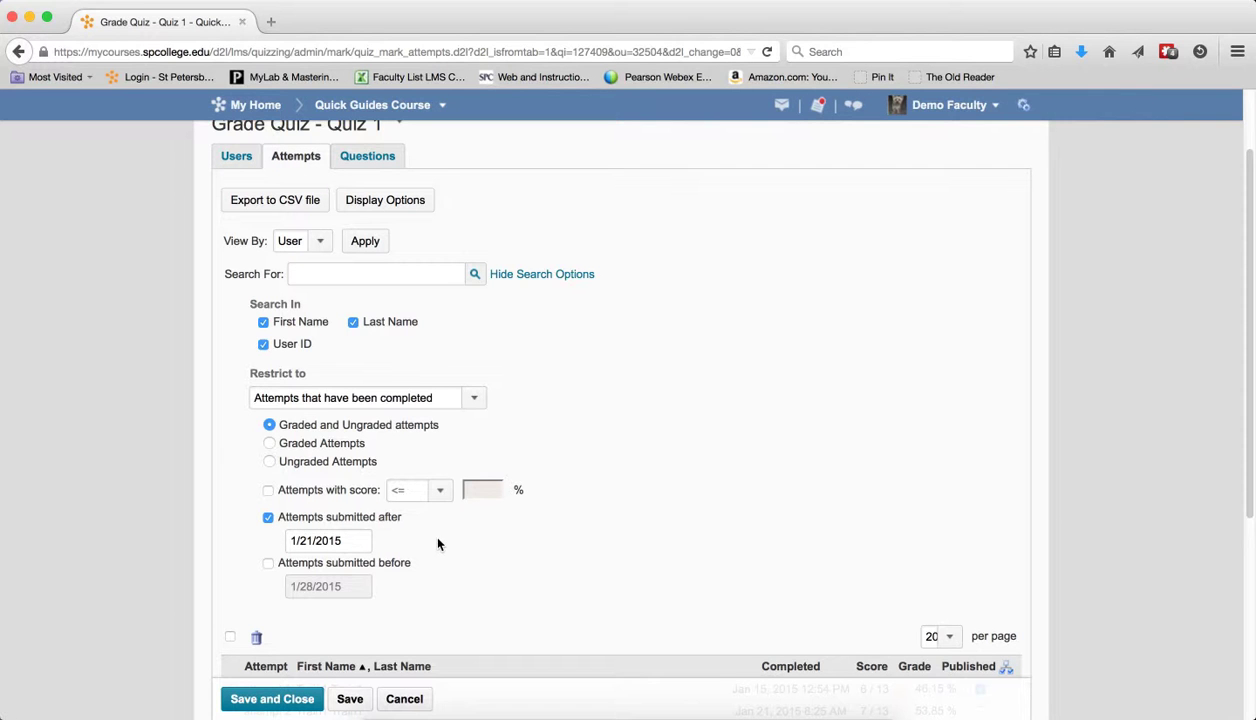
{"action": "left_click", "coordinate": [316, 540]}
{"action": "left_click", "coordinate": [360, 667]}
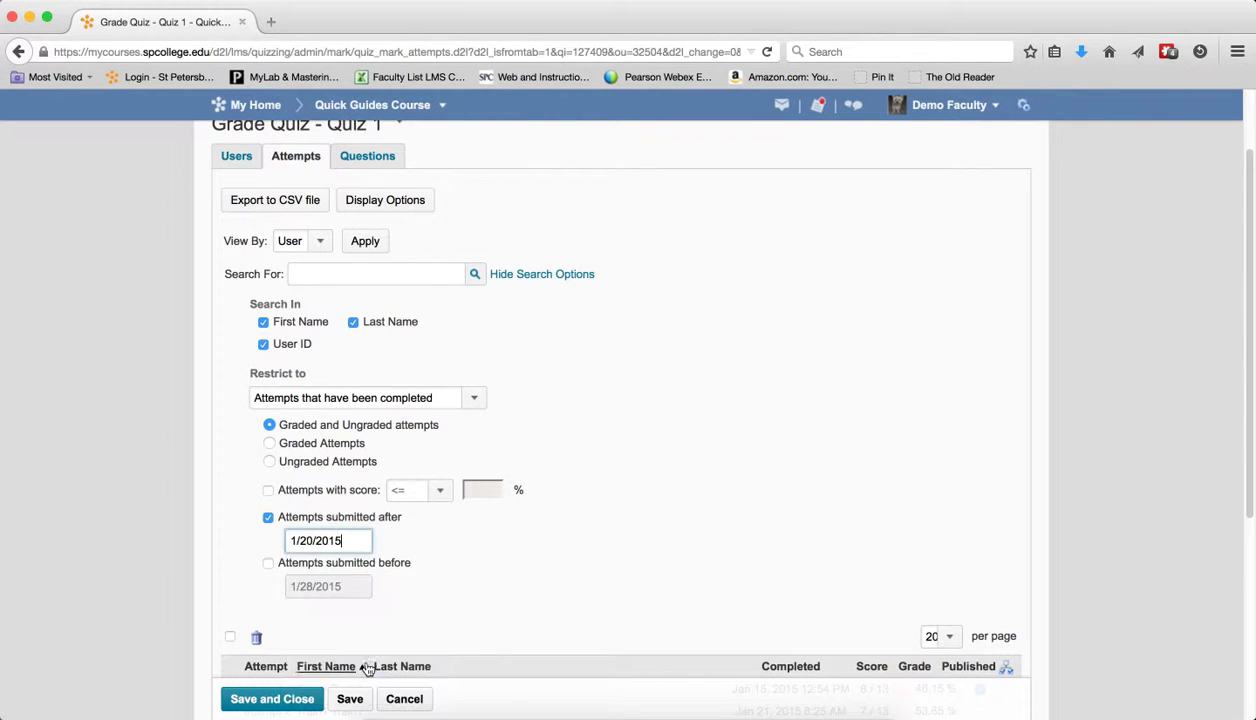
{"action": "left_click", "coordinate": [473, 274]}
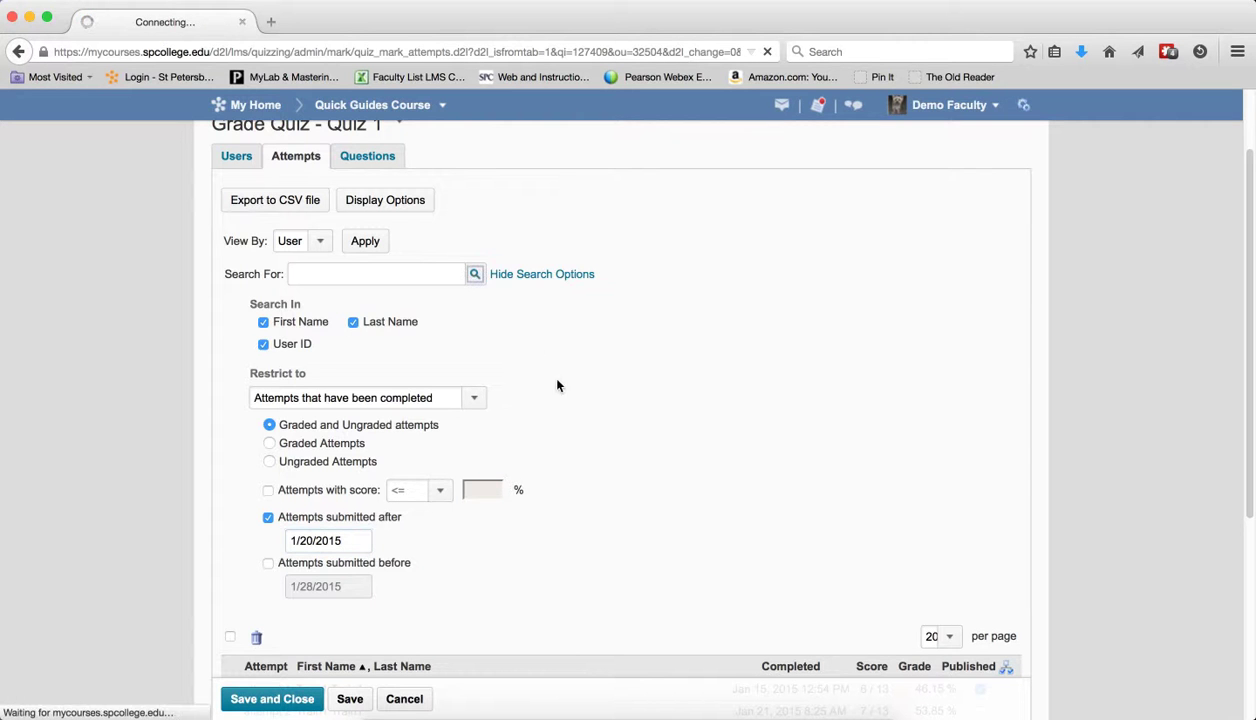
{"action": "scroll", "coordinate": [655, 510], "scroll_direction": "down", "scroll_amount": 3}
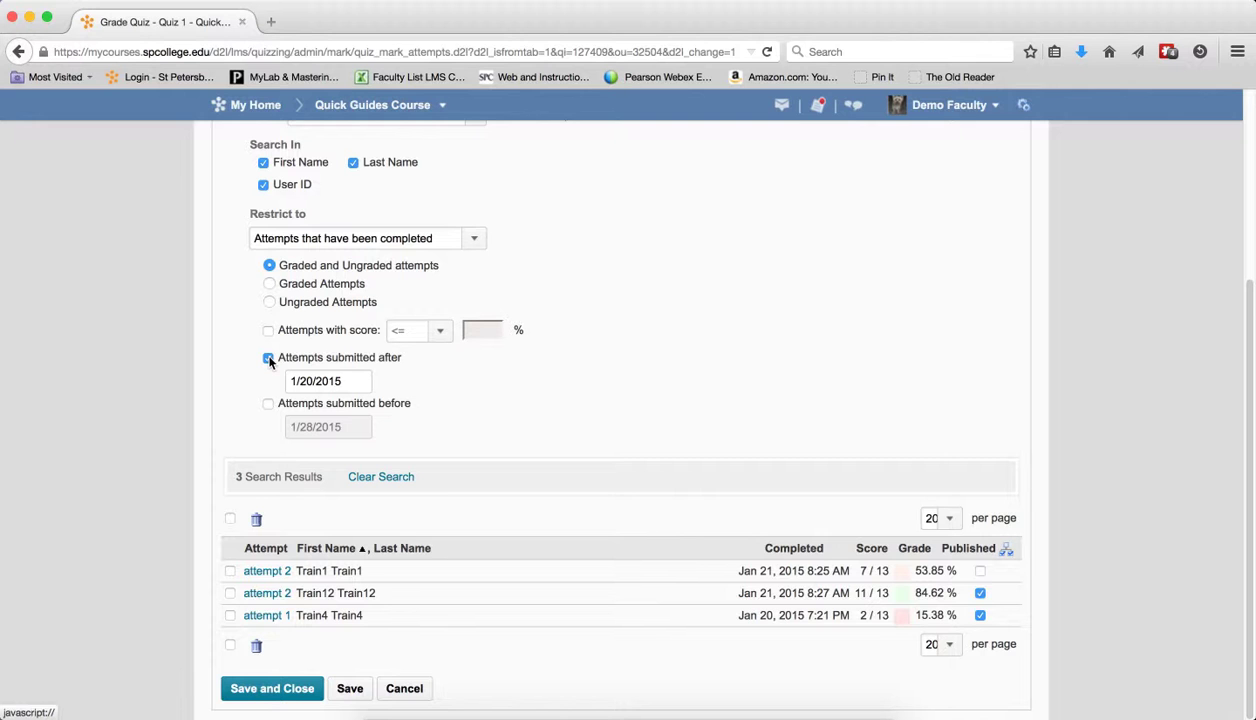
{"action": "left_click", "coordinate": [404, 477]}
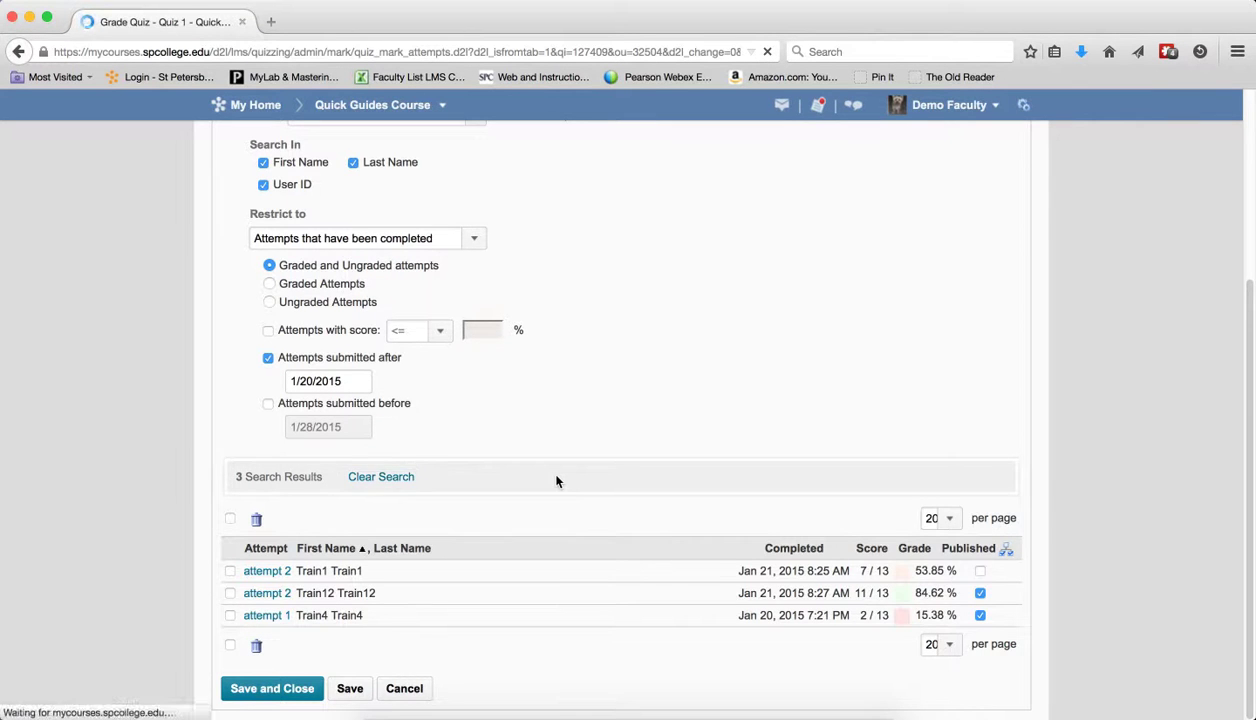
{"action": "scroll", "coordinate": [549, 462], "scroll_direction": "down", "scroll_amount": 5}
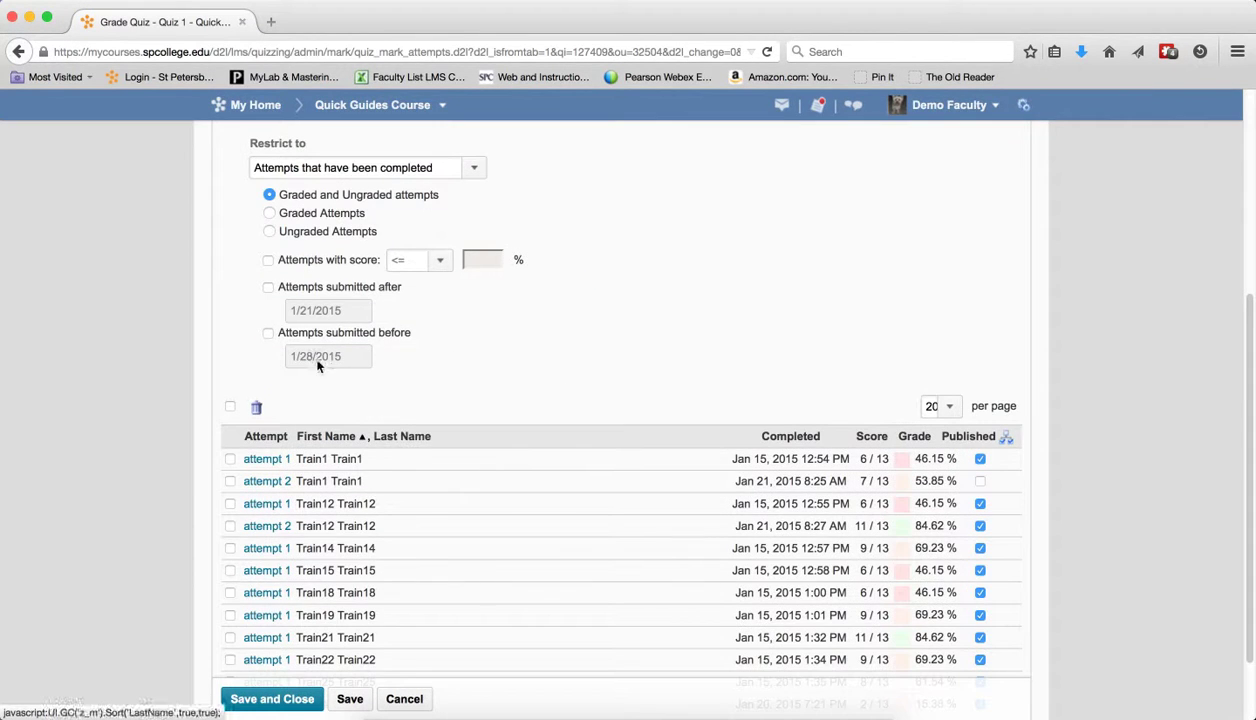
Search for attempts submitted before 1/14/2015, which returns no results.
{"action": "left_click", "coordinate": [268, 333]}
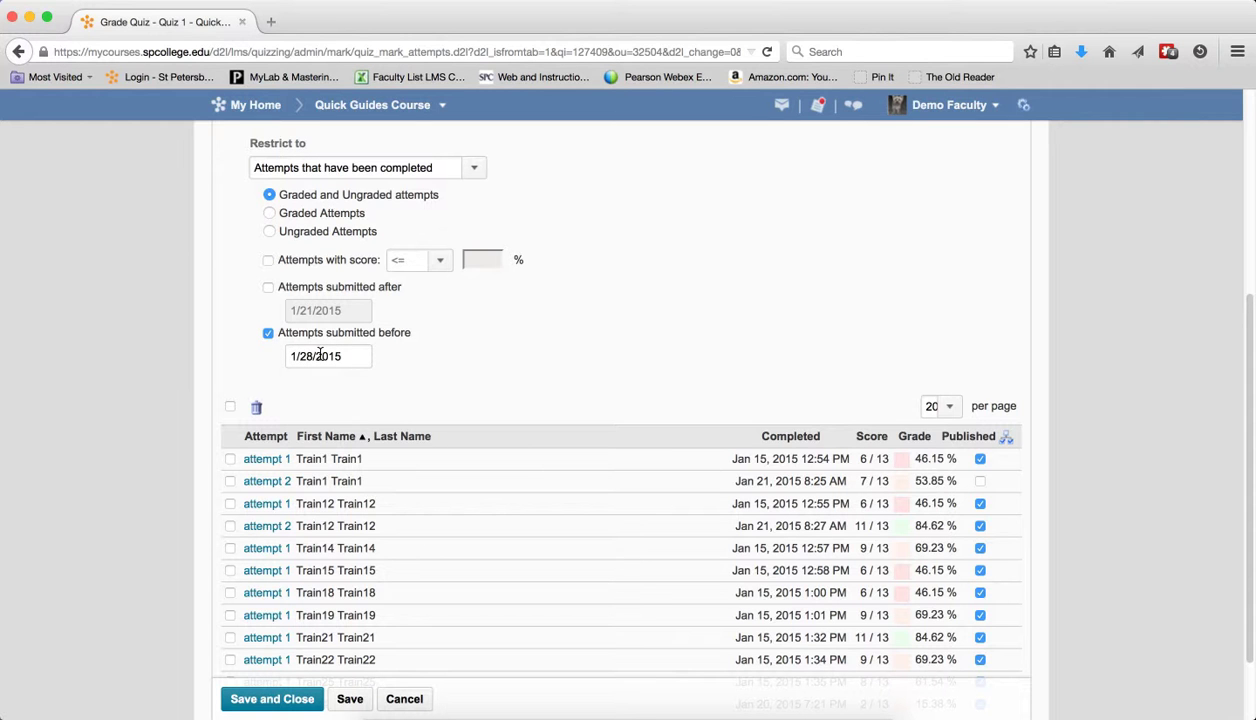
{"action": "left_click", "coordinate": [347, 356]}
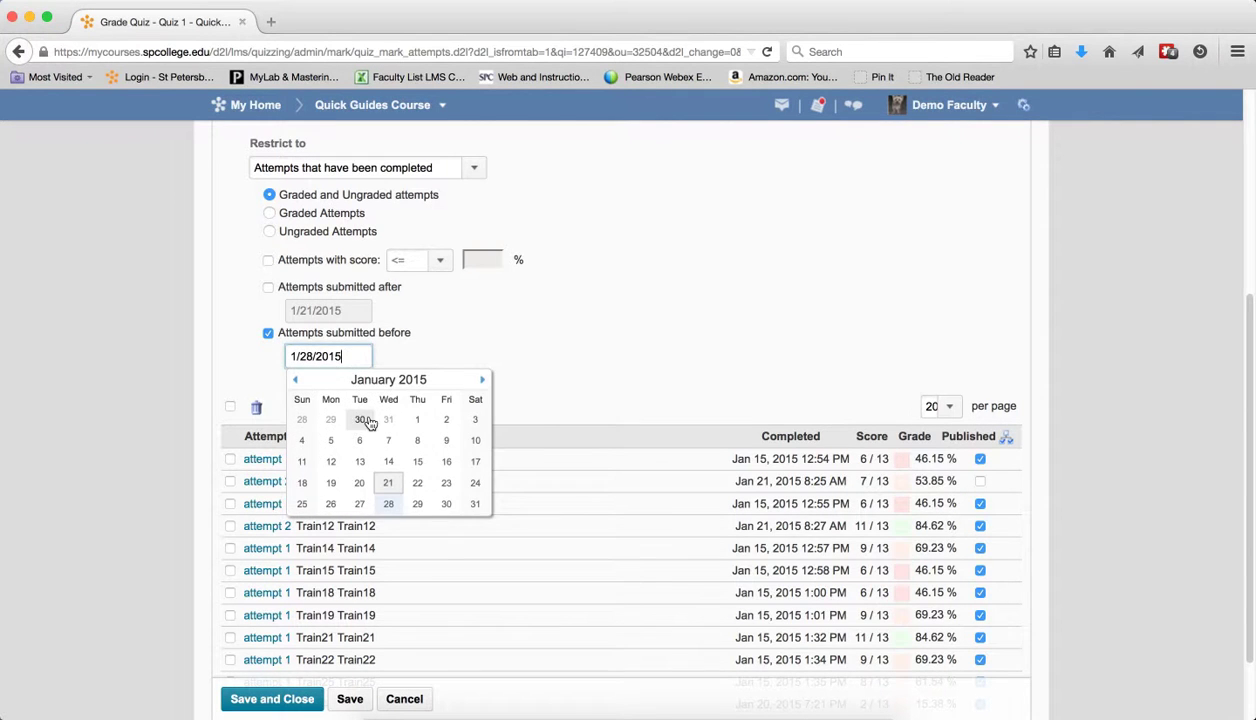
{"action": "left_click", "coordinate": [388, 461]}
{"action": "scroll", "coordinate": [528, 413], "scroll_direction": "up", "scroll_amount": 3}
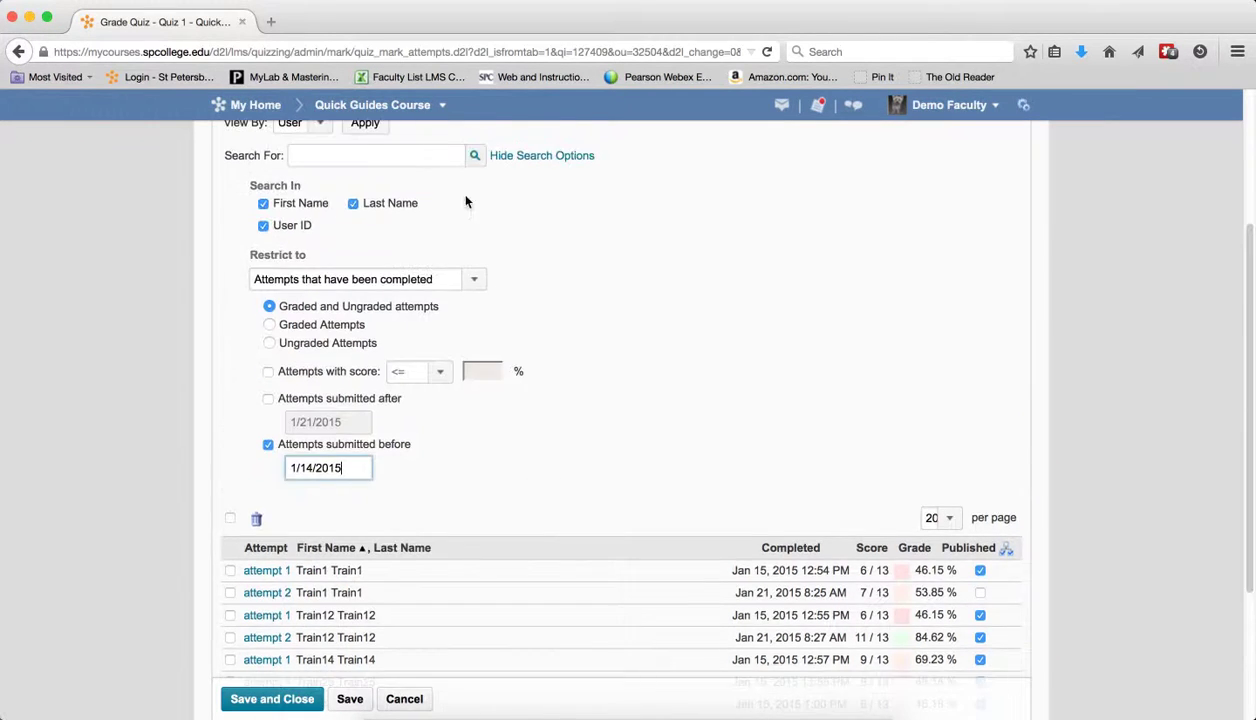
{"action": "left_click", "coordinate": [475, 155]}
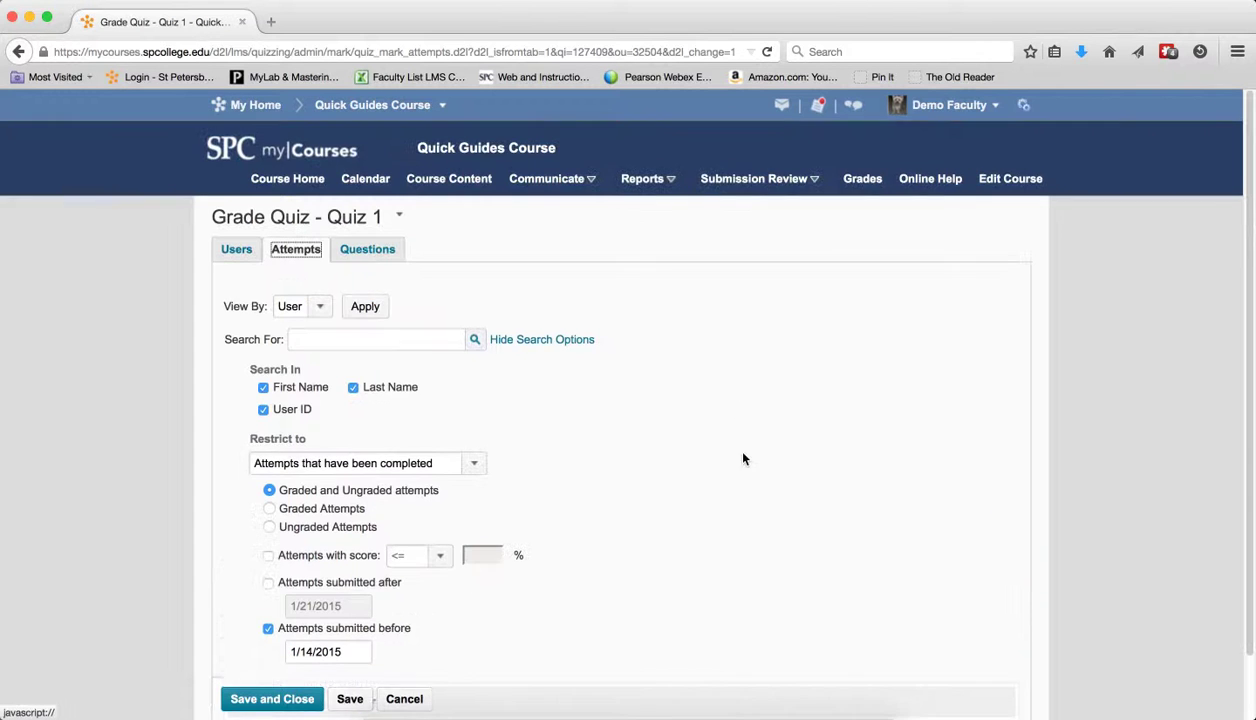
{"action": "scroll", "coordinate": [748, 560], "scroll_direction": "down", "scroll_amount": 2}
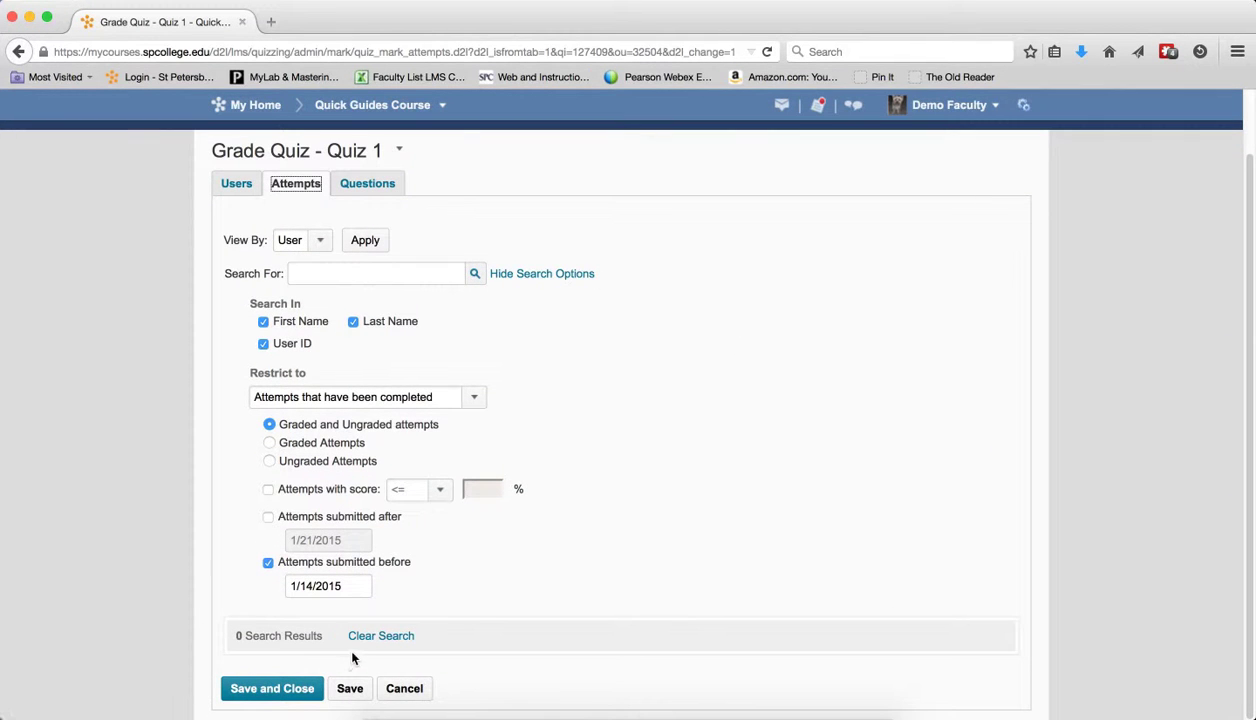
Enable the submitted-before, submitted-after and score filters together.
{"action": "left_click", "coordinate": [268, 563]}
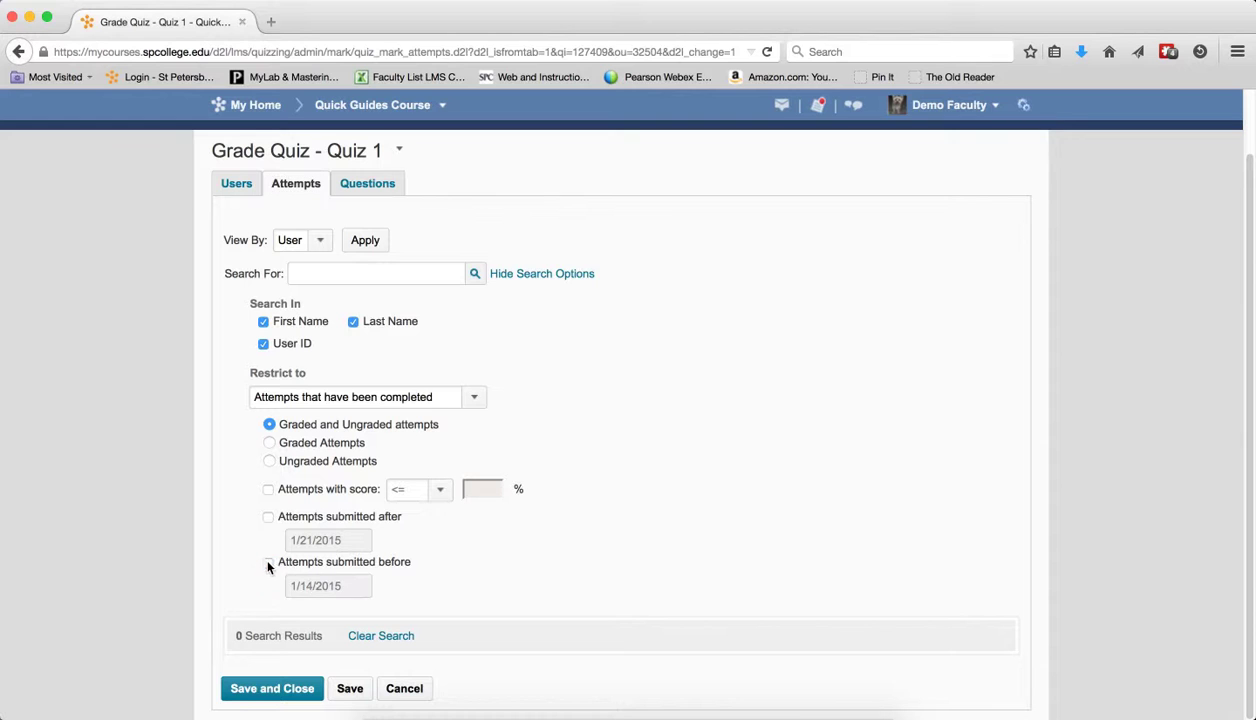
{"action": "left_click", "coordinate": [268, 562]}
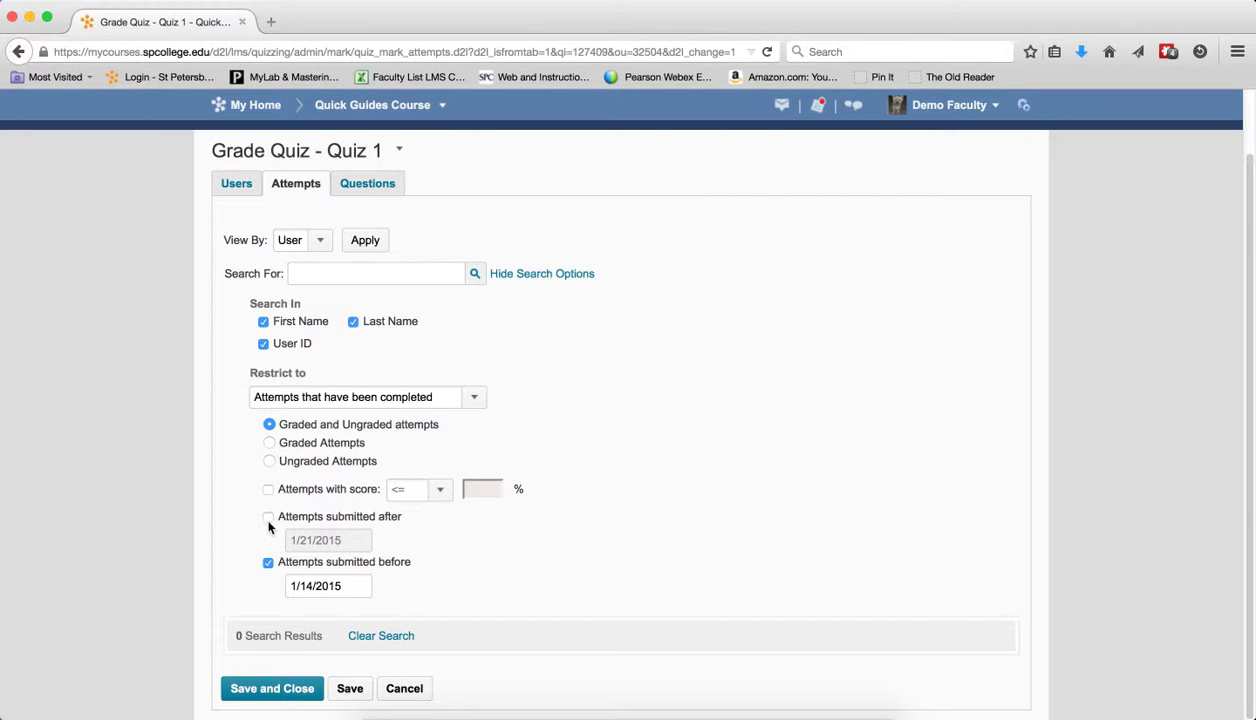
{"action": "left_click", "coordinate": [268, 517]}
{"action": "left_click", "coordinate": [268, 489]}
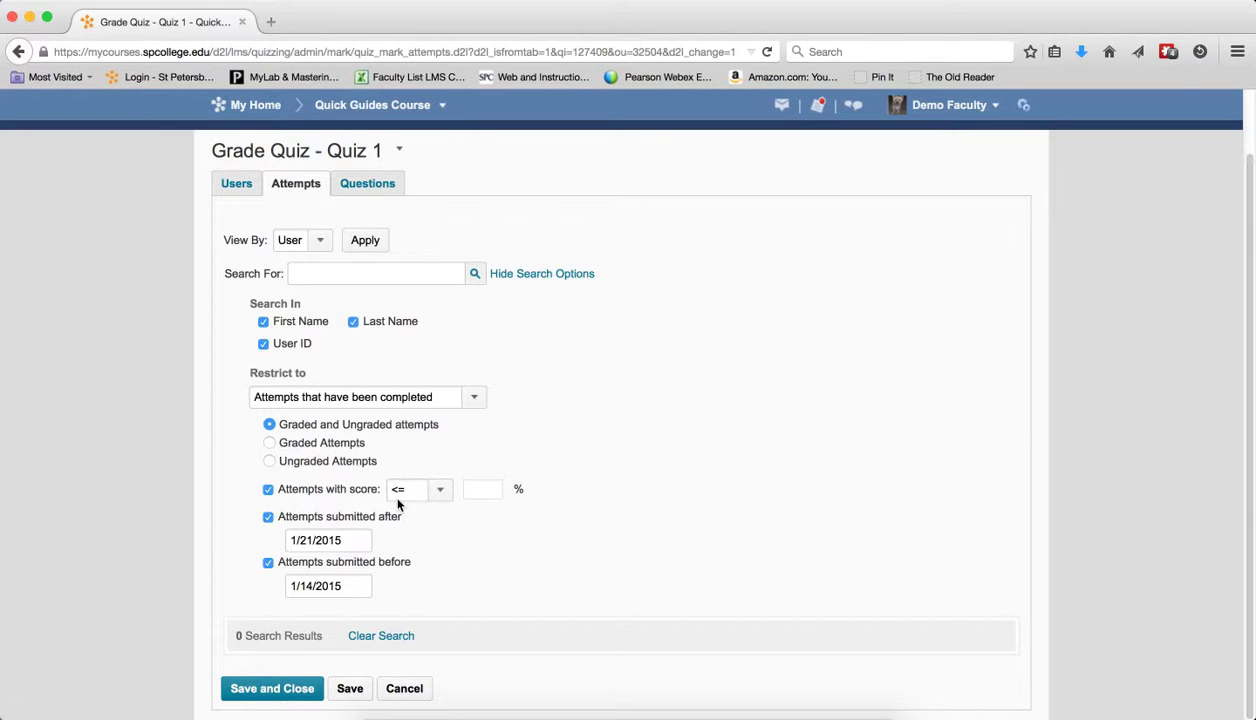